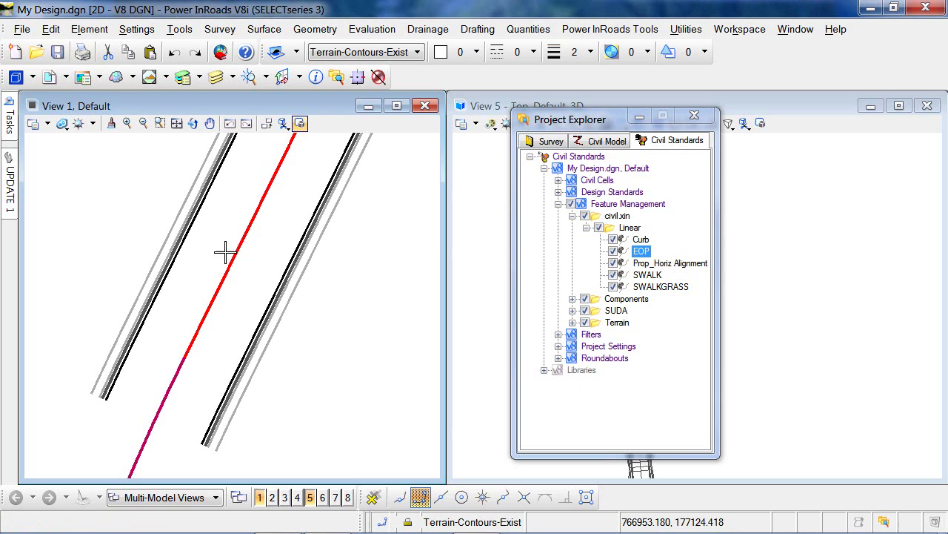
Step: Create the new design file CreateFeatureDefnitions.dgnlib and move Project Explorer into view
click(21, 59)
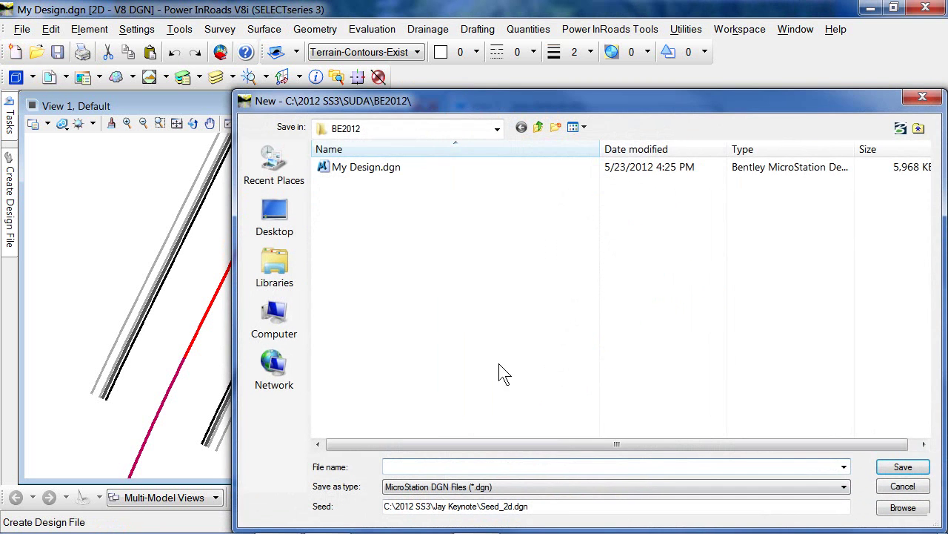
drag(509, 101, 445, 54)
click(349, 419)
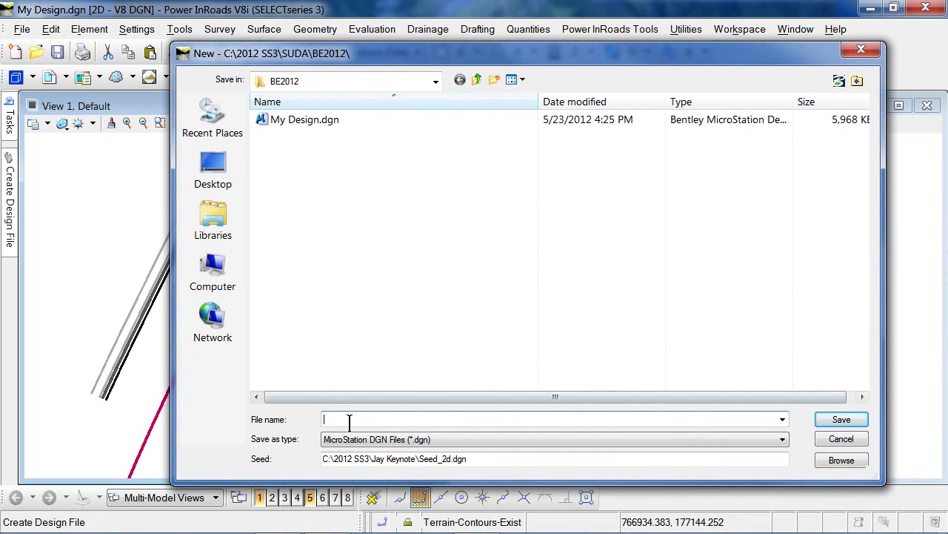
text(CreateFeatureDefnitions.dgnlib)
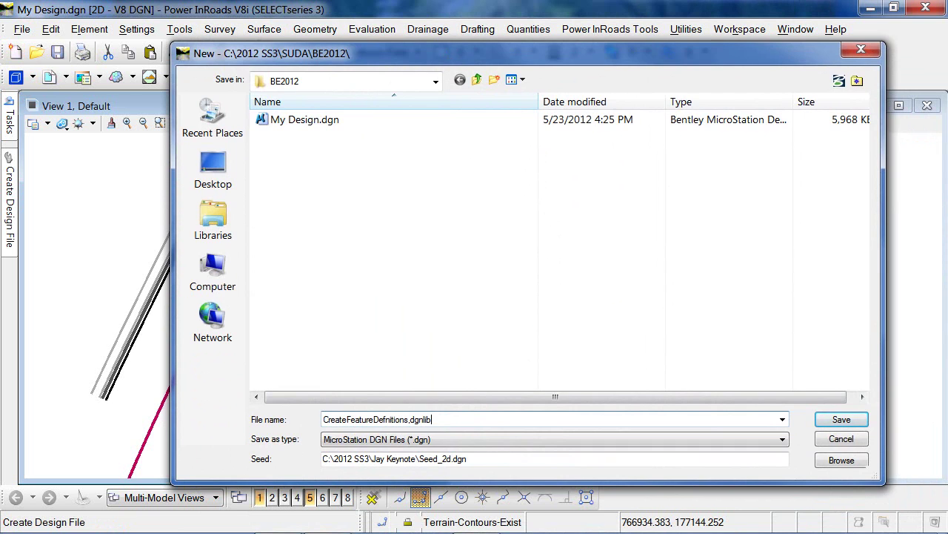
key(Return)
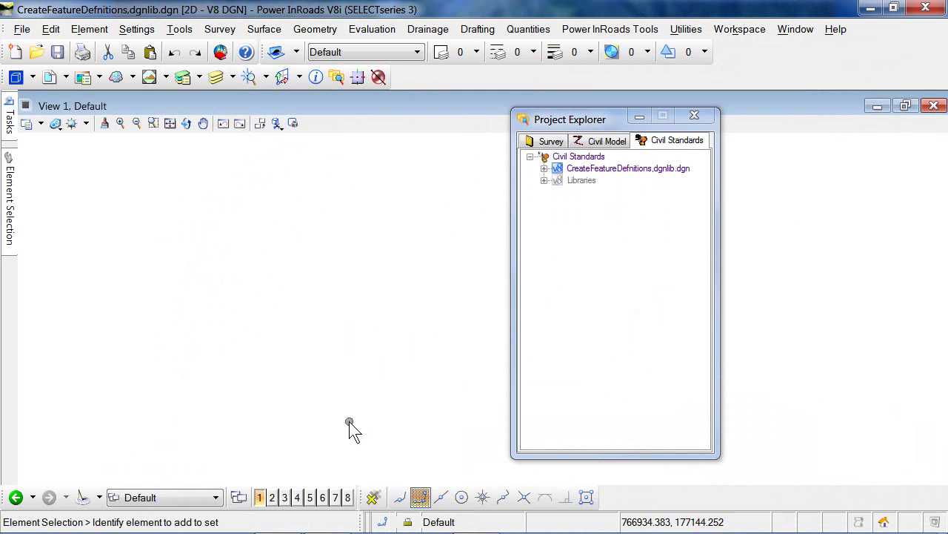
drag(591, 120, 485, 121)
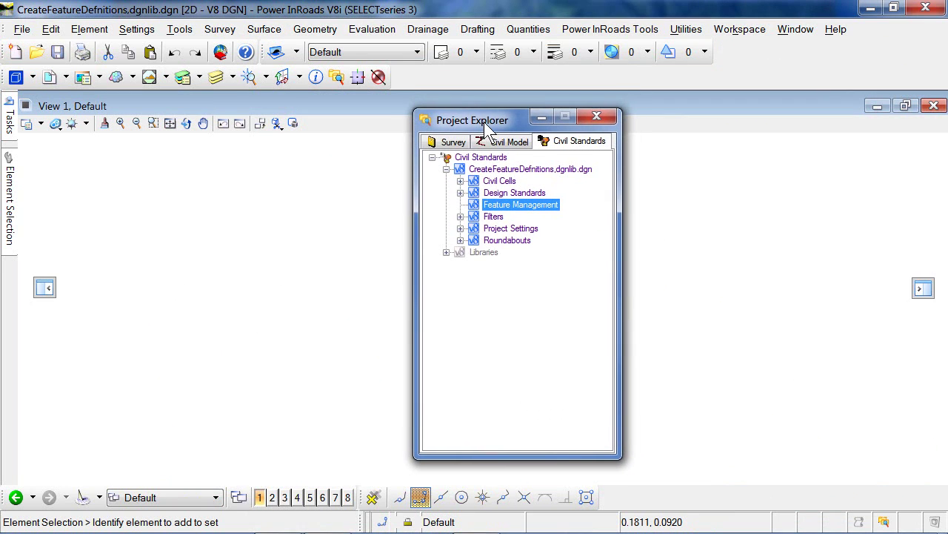
Step: Link the active feature styles to Feature Management and expand default_styles.xin
right_click(492, 210)
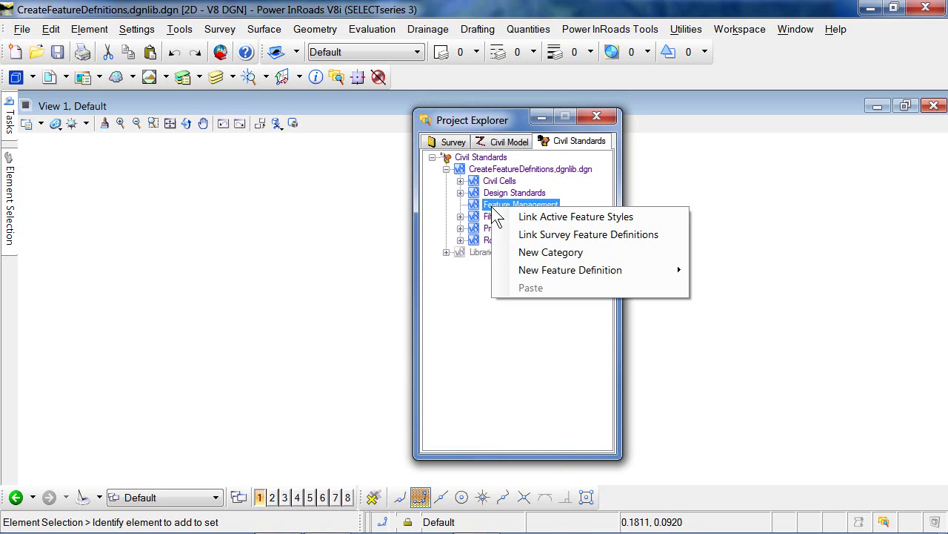
click(585, 221)
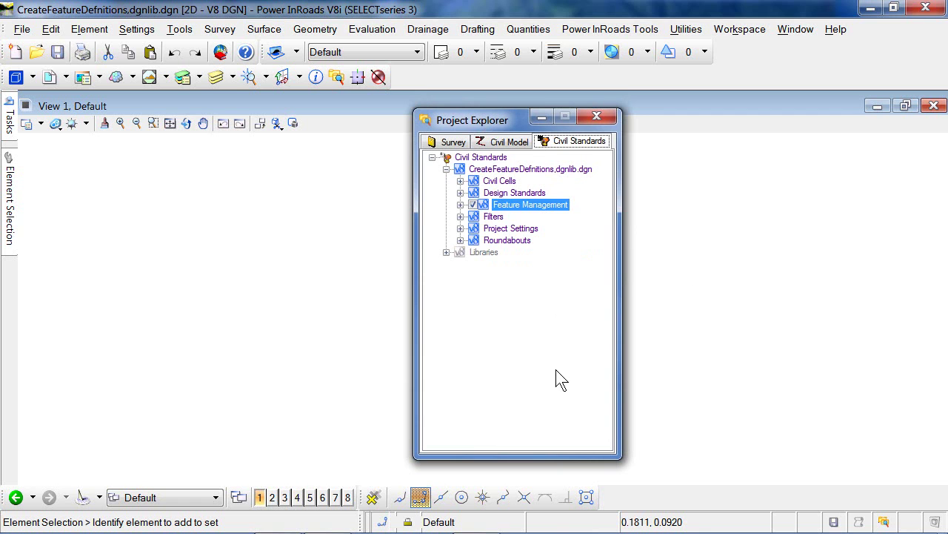
click(460, 204)
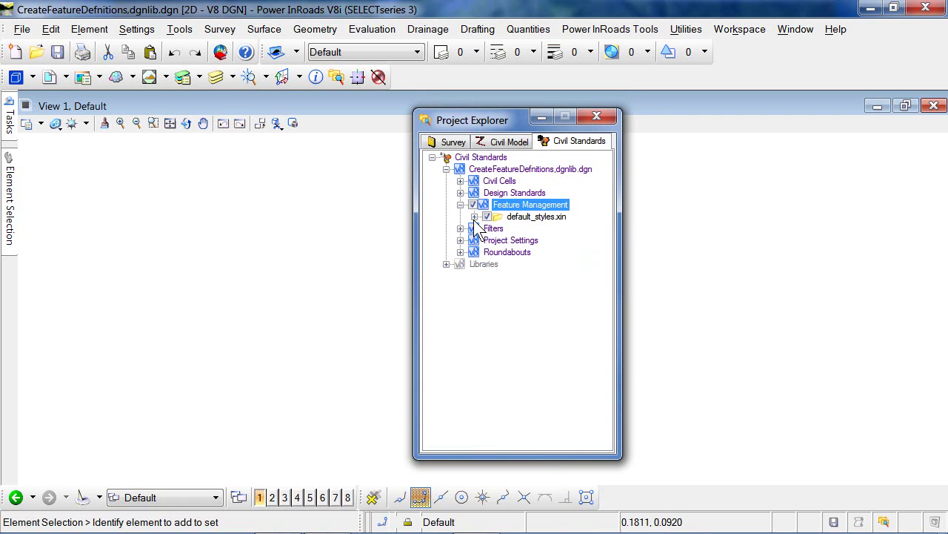
click(474, 216)
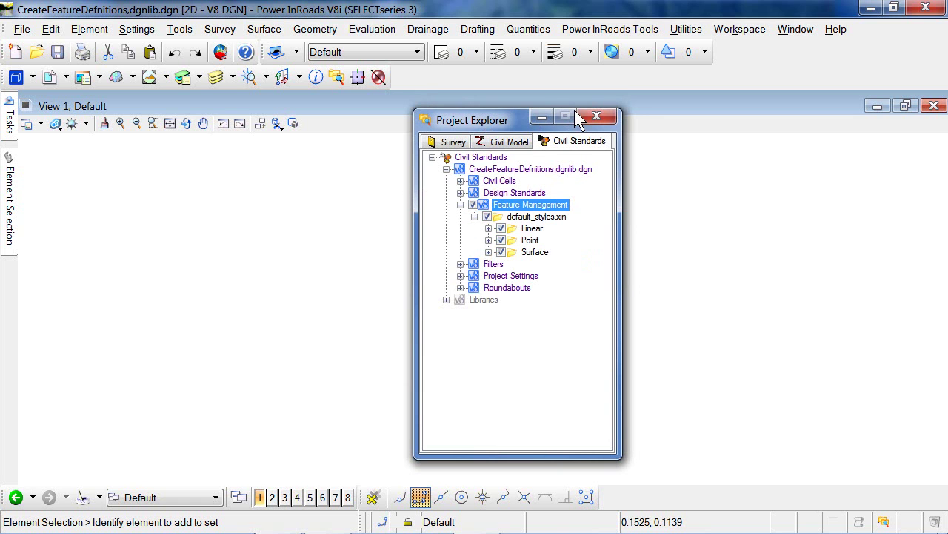
Step: Confirm default_styles.xin is loaded in InRoads Explorer's Preferences tab, then hide it and dock Project Explorer left
right_click(234, 289)
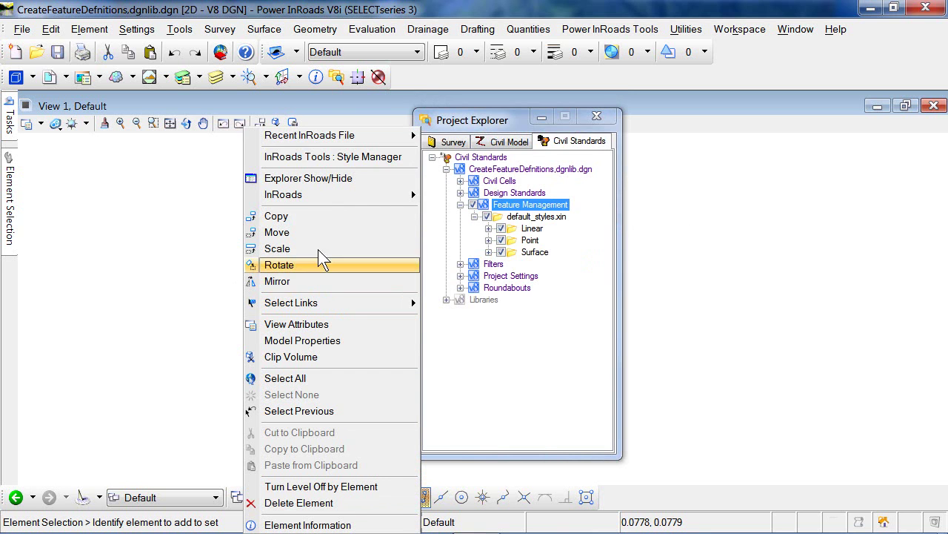
click(331, 181)
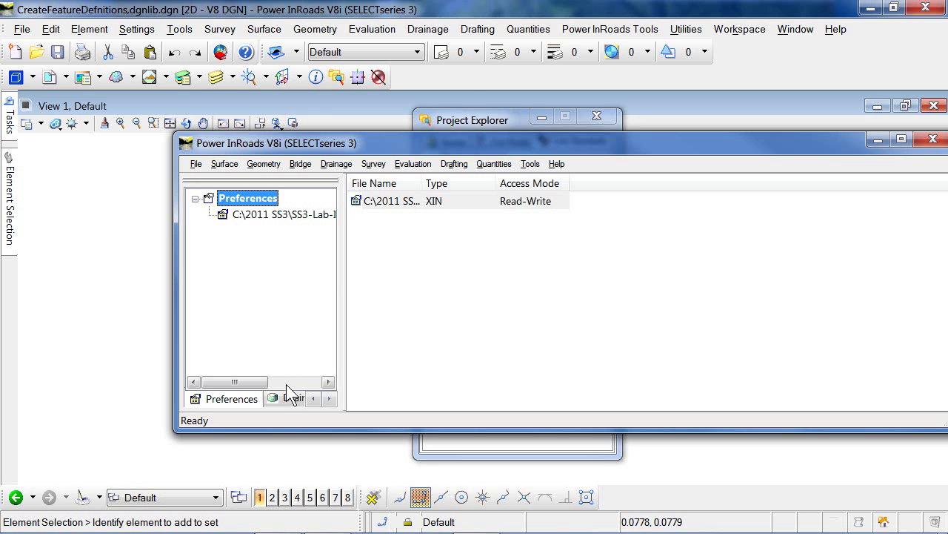
click(230, 399)
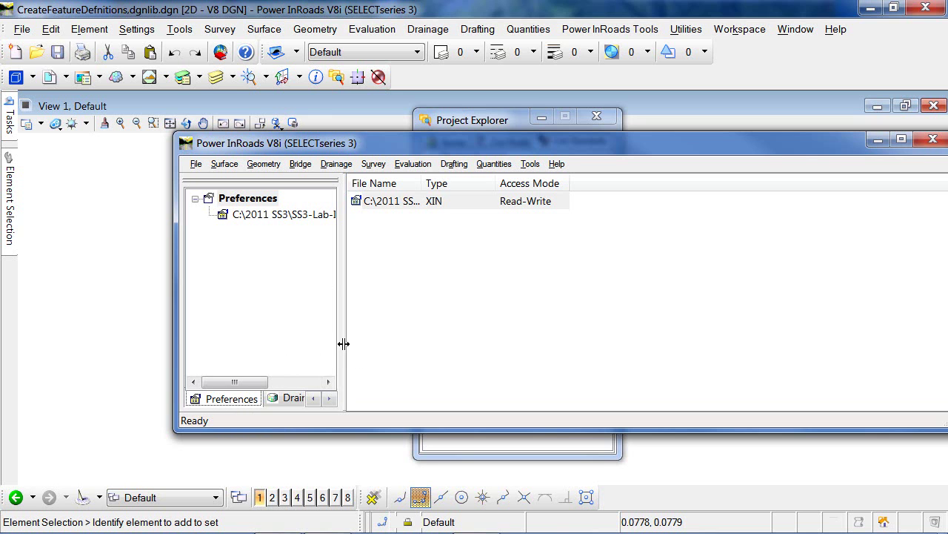
drag(343, 349, 590, 346)
click(386, 219)
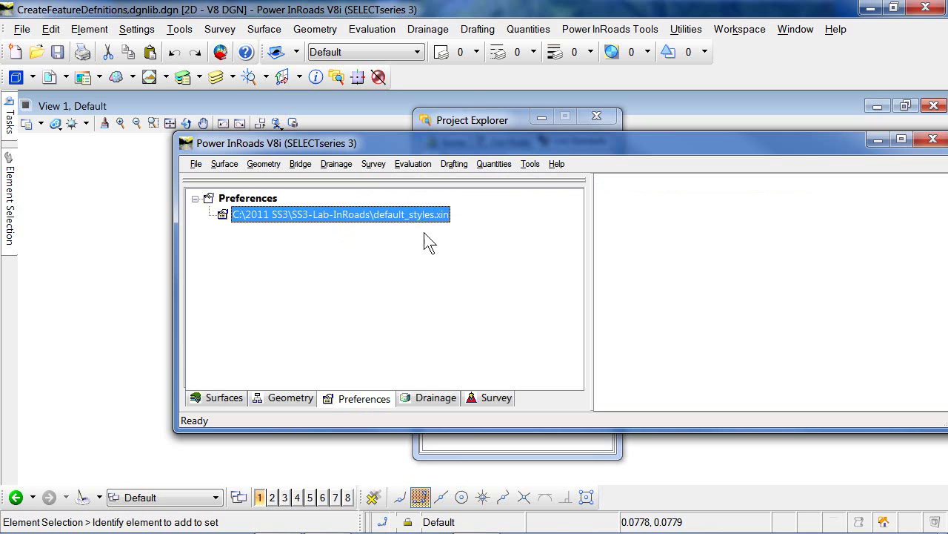
right_click(137, 237)
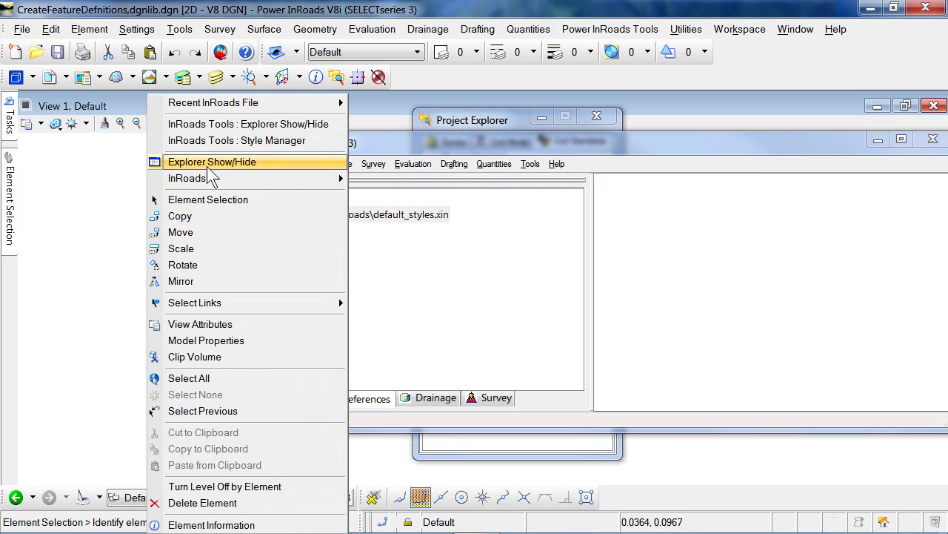
click(211, 163)
drag(482, 126, 198, 115)
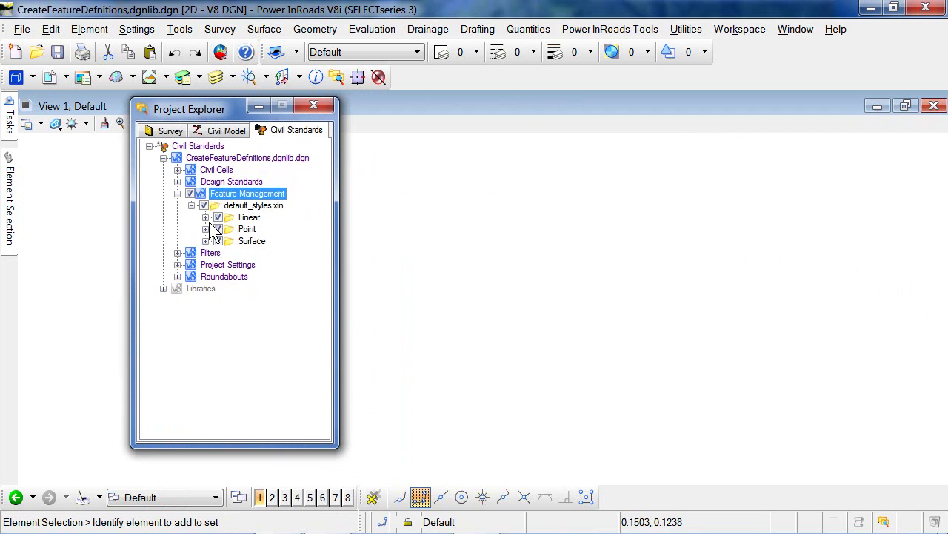
Step: Expand the Linear category and open the Base feature definition's properties
click(206, 217)
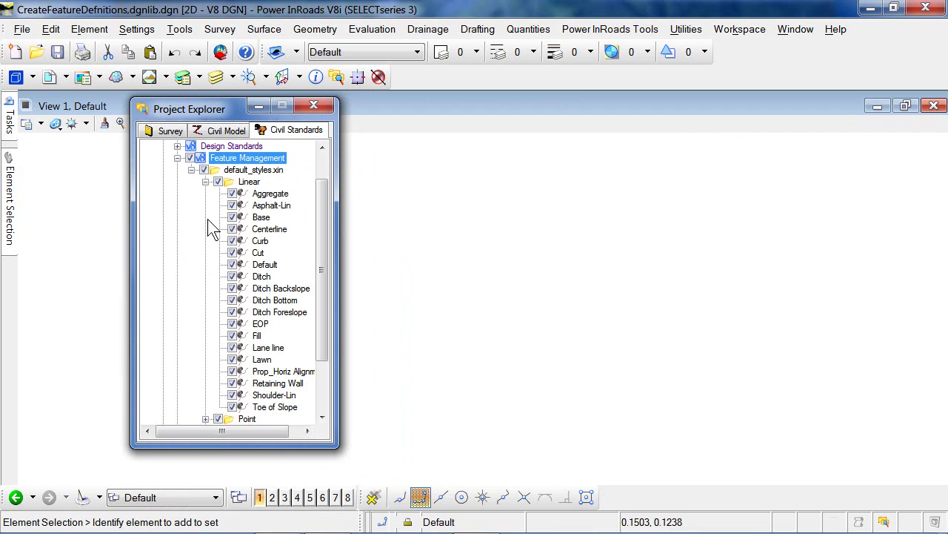
right_click(262, 219)
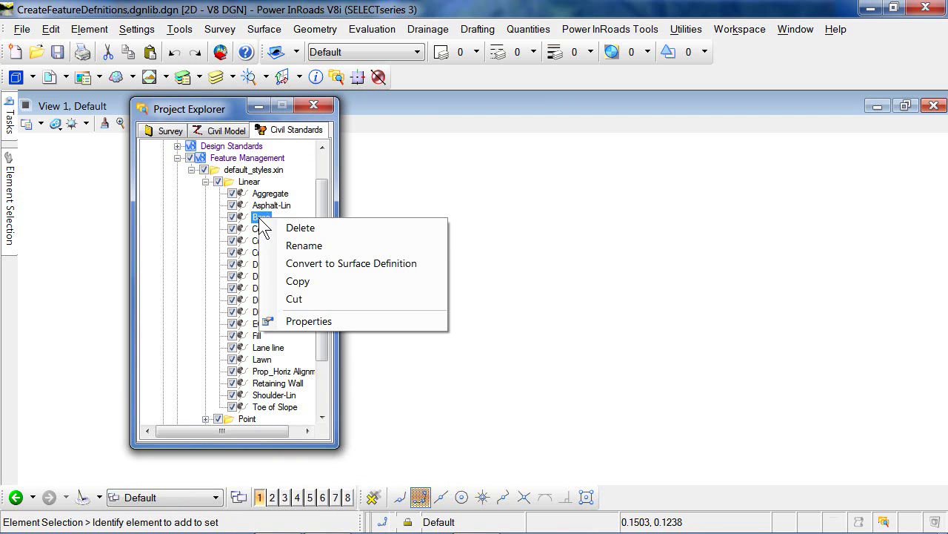
click(321, 318)
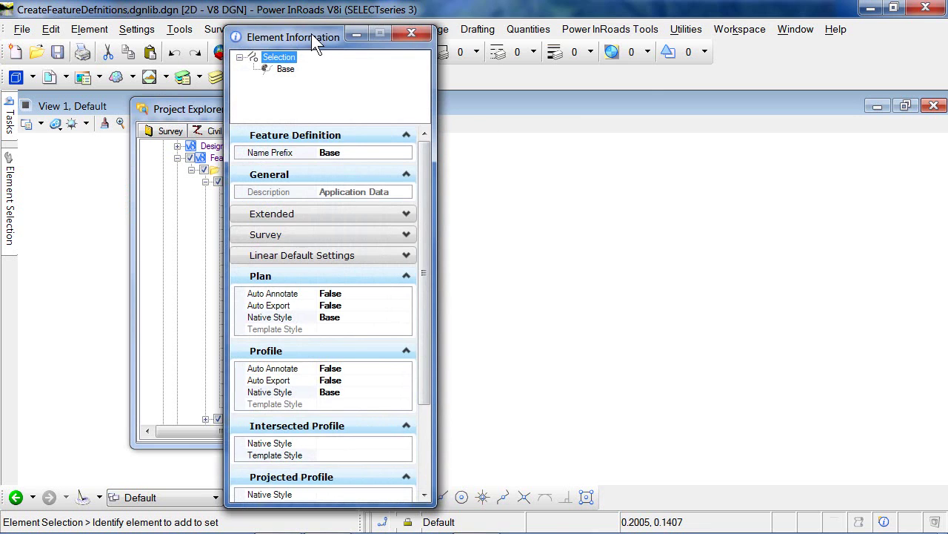
drag(312, 34, 515, 20)
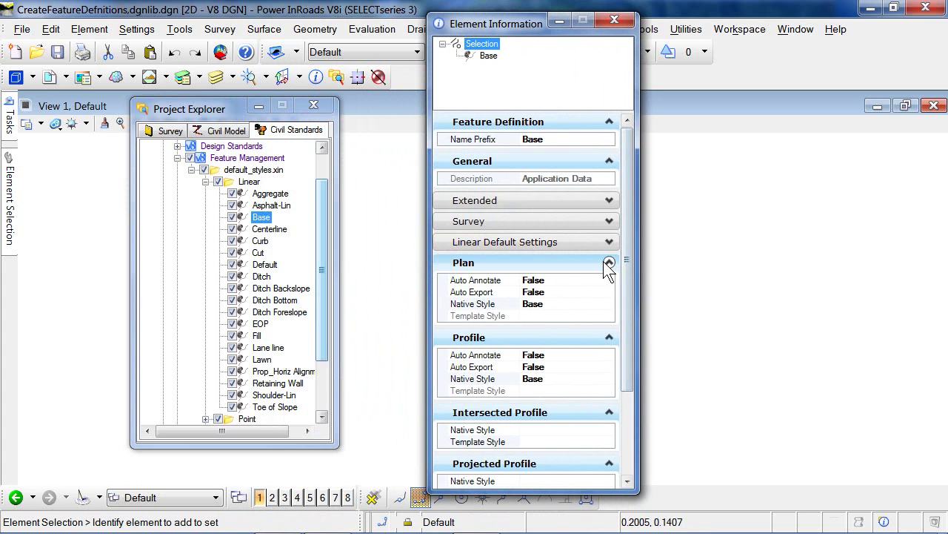
Step: Review Base's Plan, Profile and Cross Section native styles and expand its Linear Default Settings
click(562, 303)
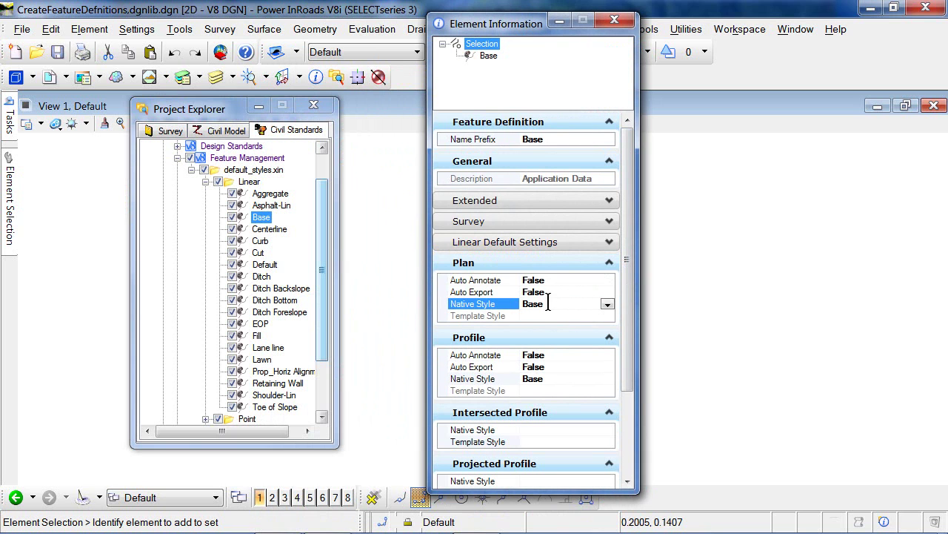
click(548, 302)
click(549, 379)
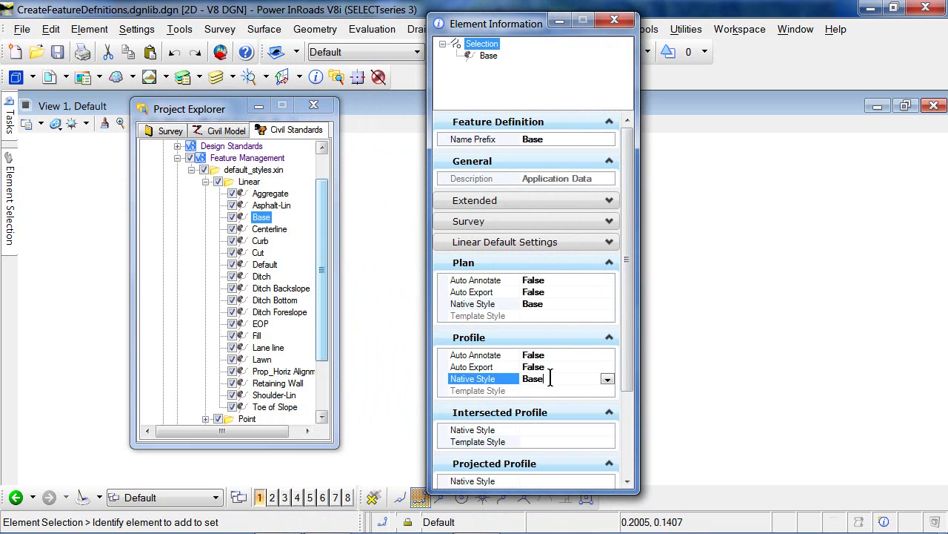
click(525, 379)
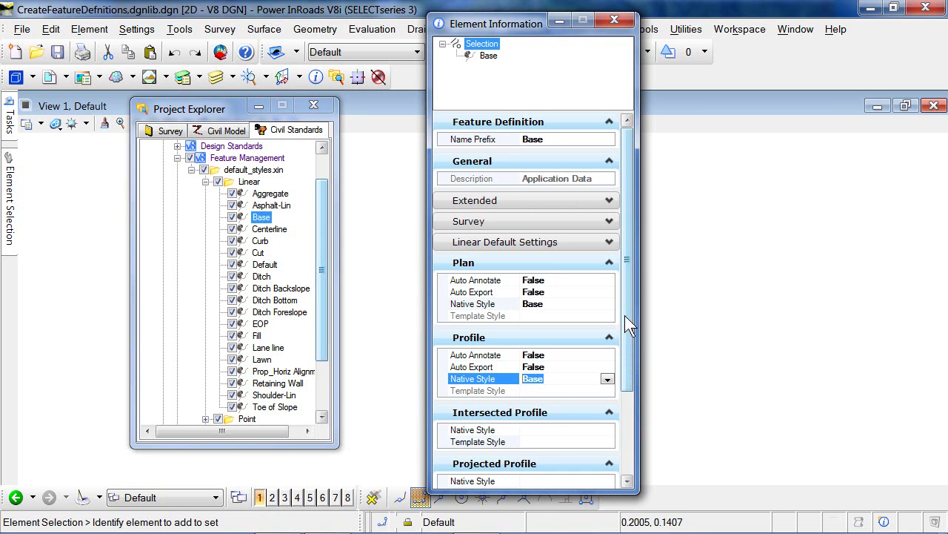
drag(633, 287, 627, 387)
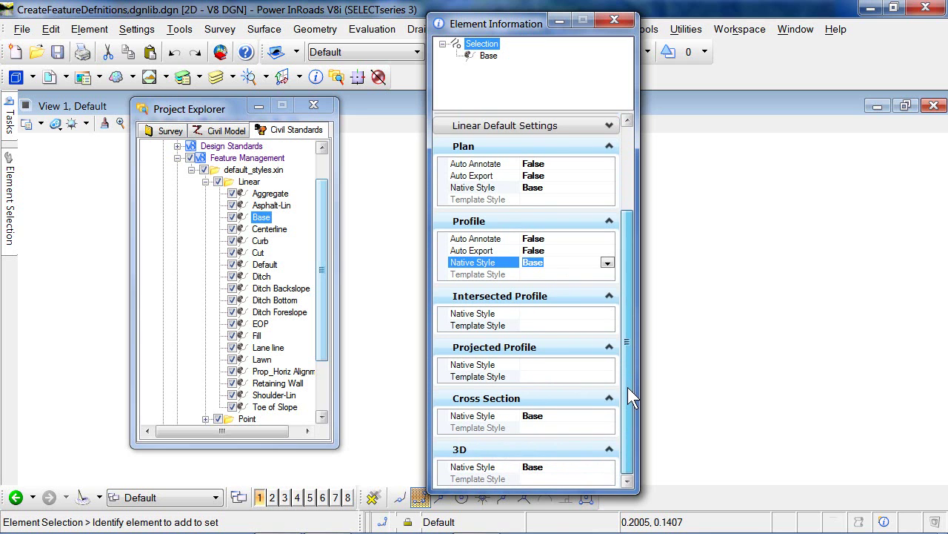
click(553, 477)
click(537, 417)
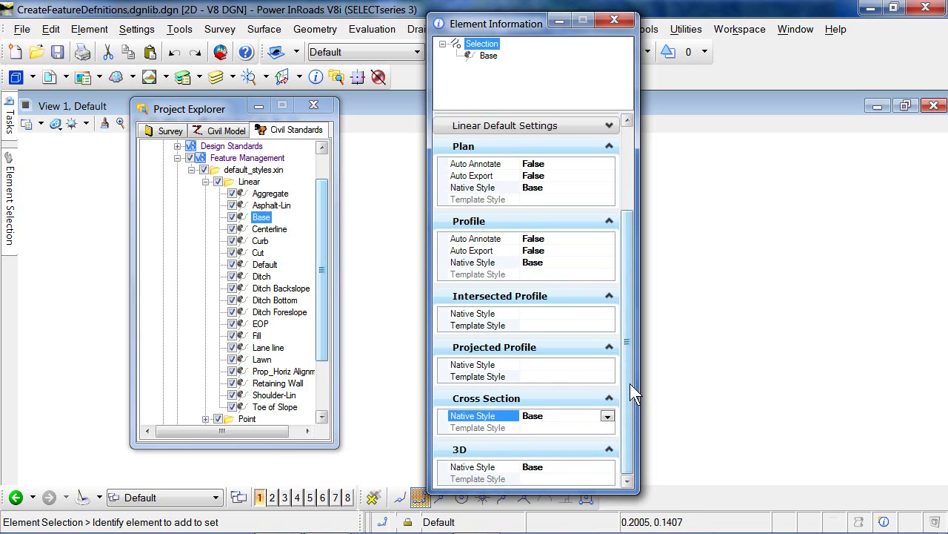
drag(630, 382, 621, 258)
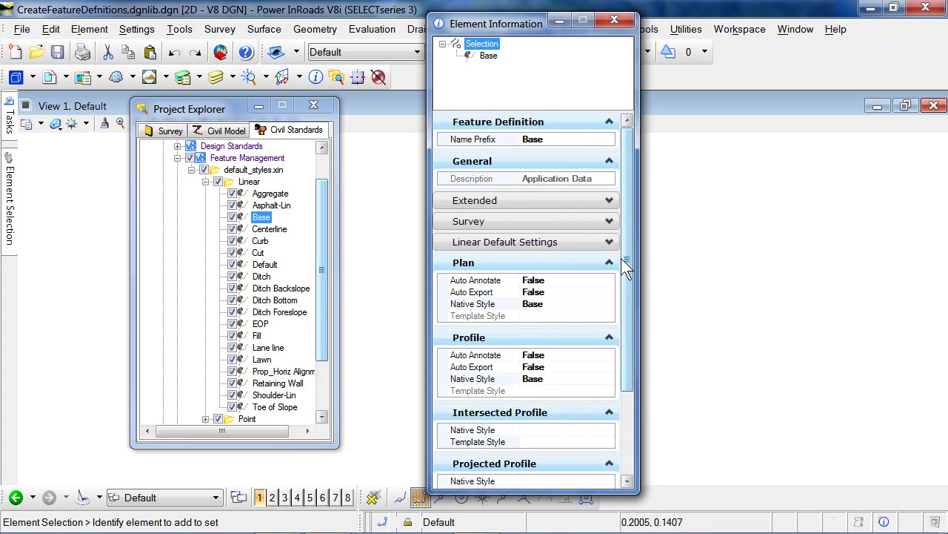
click(555, 243)
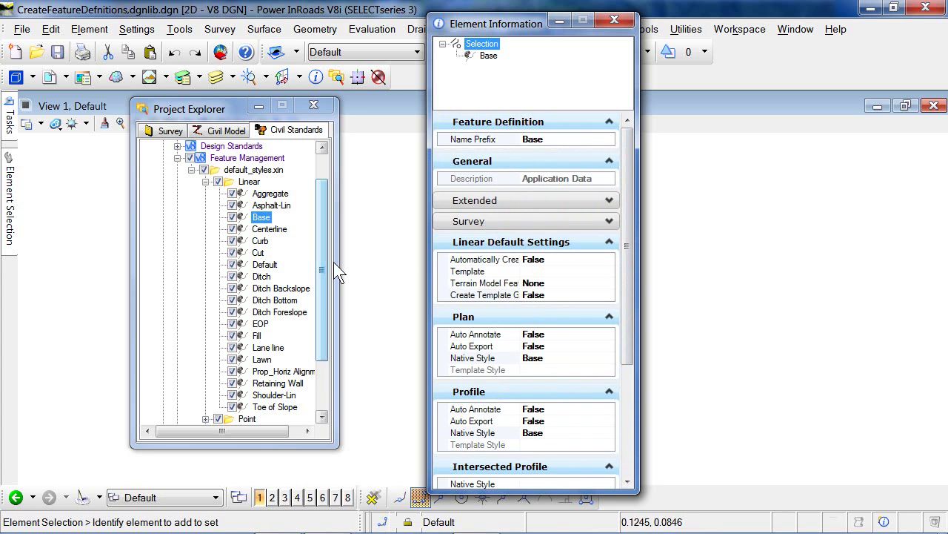
Step: Set Terrain Model Feature to Break Line for all Linear definitions from Aggregate to Toe of Slope
click(262, 195)
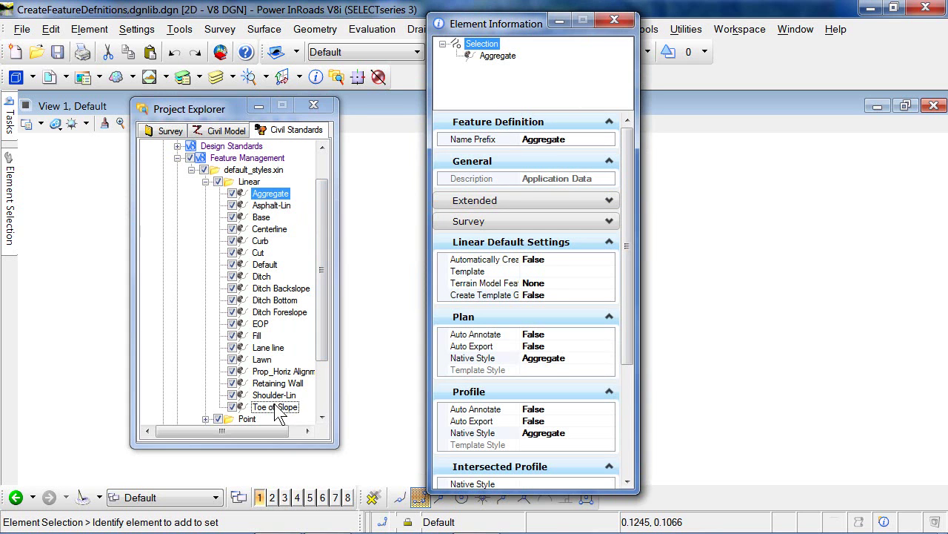
shift+click(274, 406)
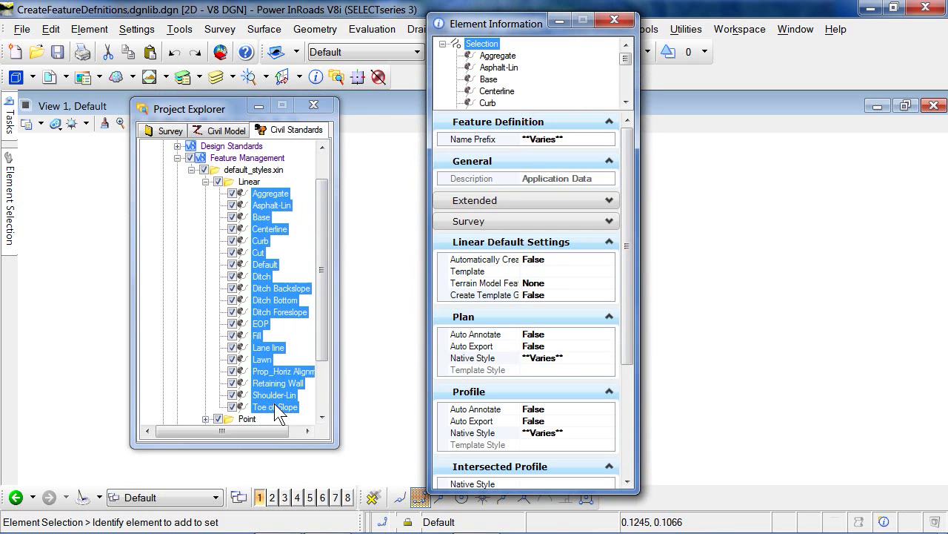
click(575, 282)
click(608, 283)
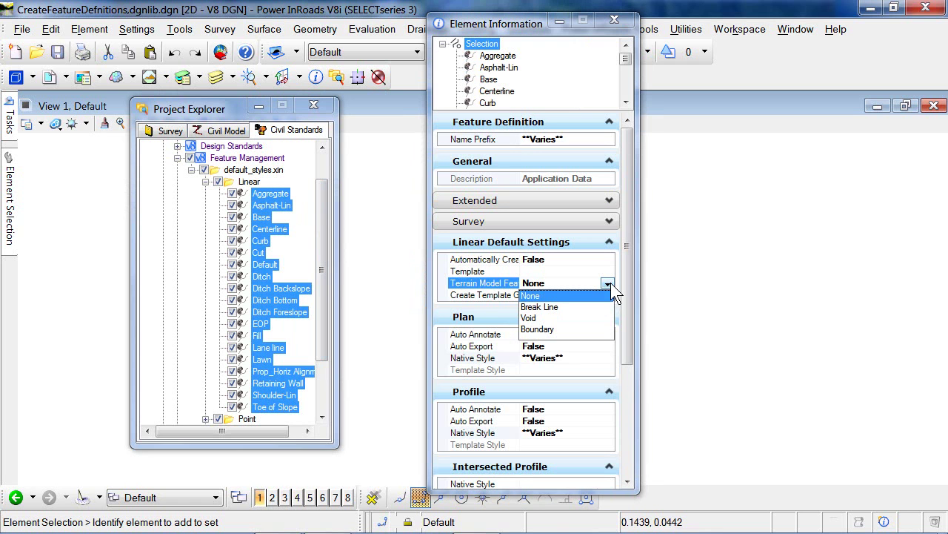
click(547, 307)
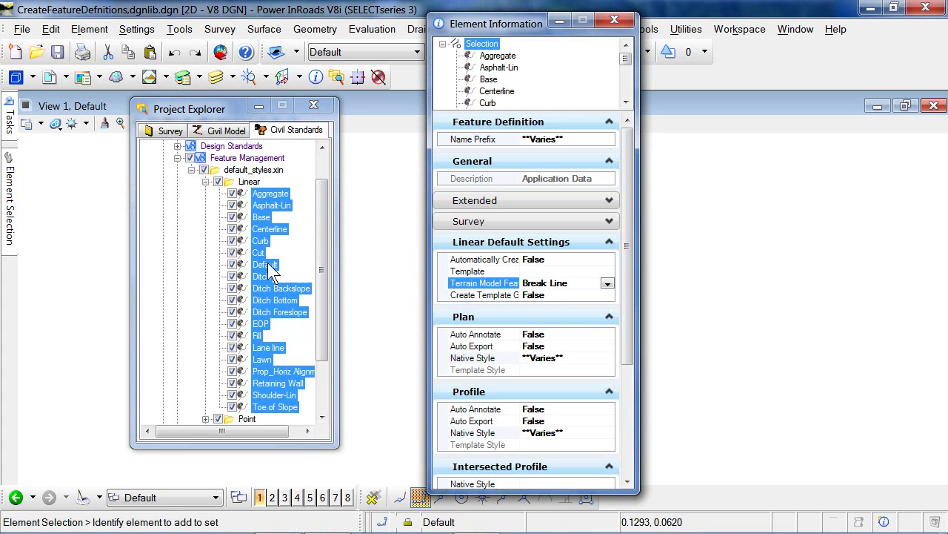
click(268, 195)
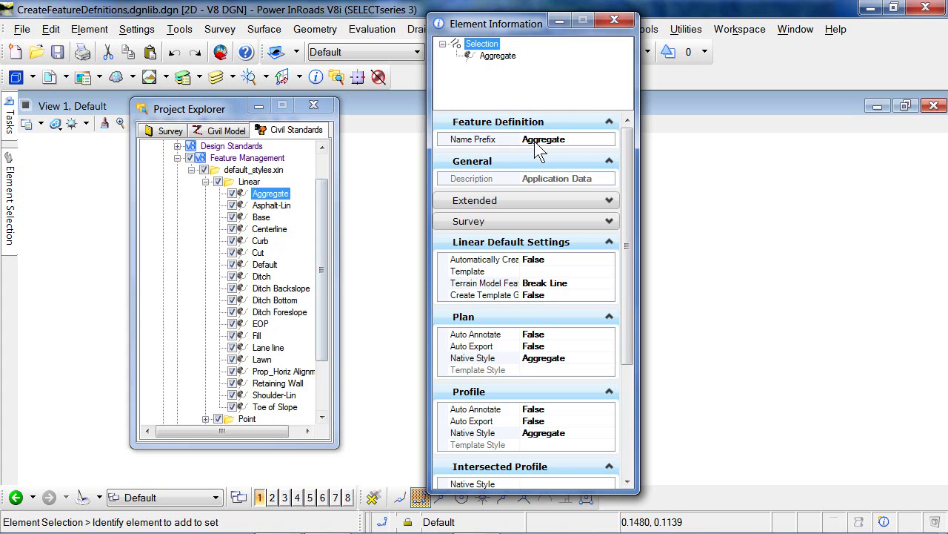
Step: Close Element Information and refresh the Linear feature definitions list
click(614, 20)
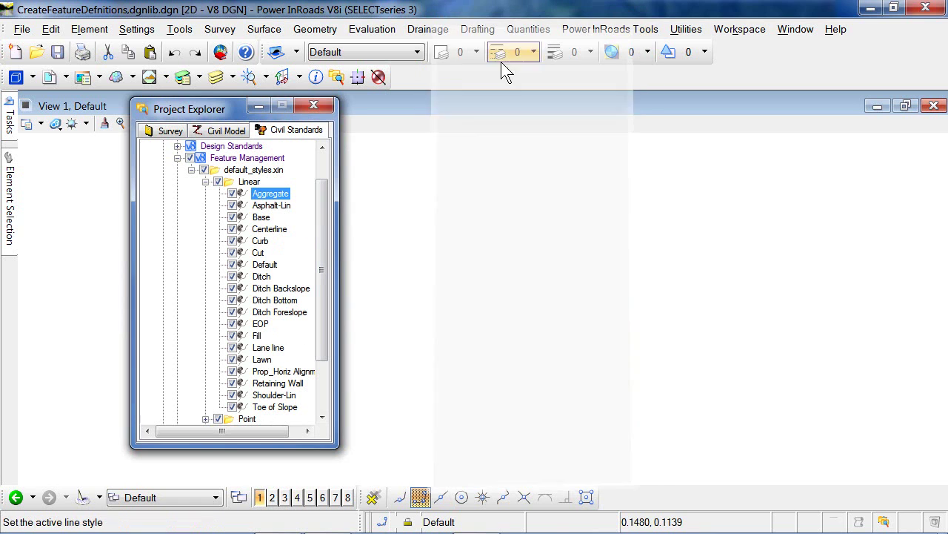
click(206, 182)
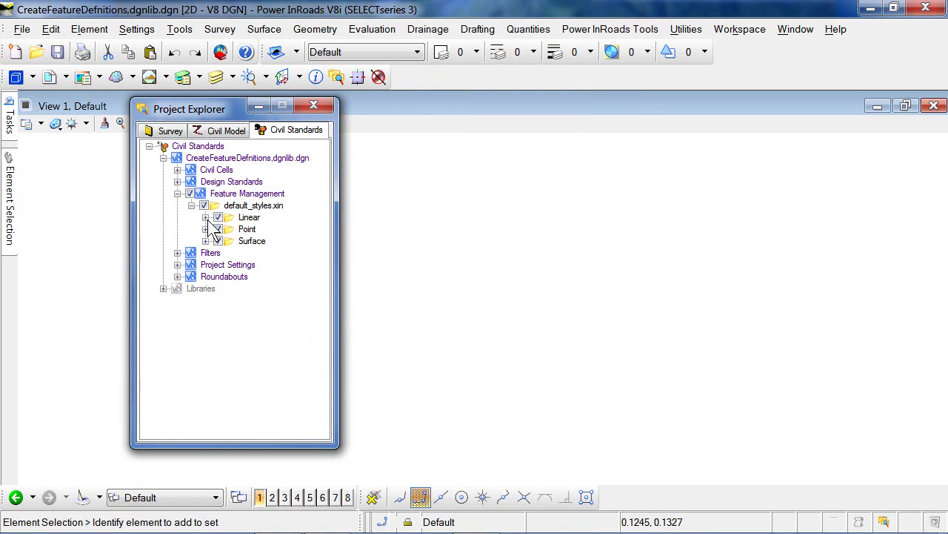
click(206, 218)
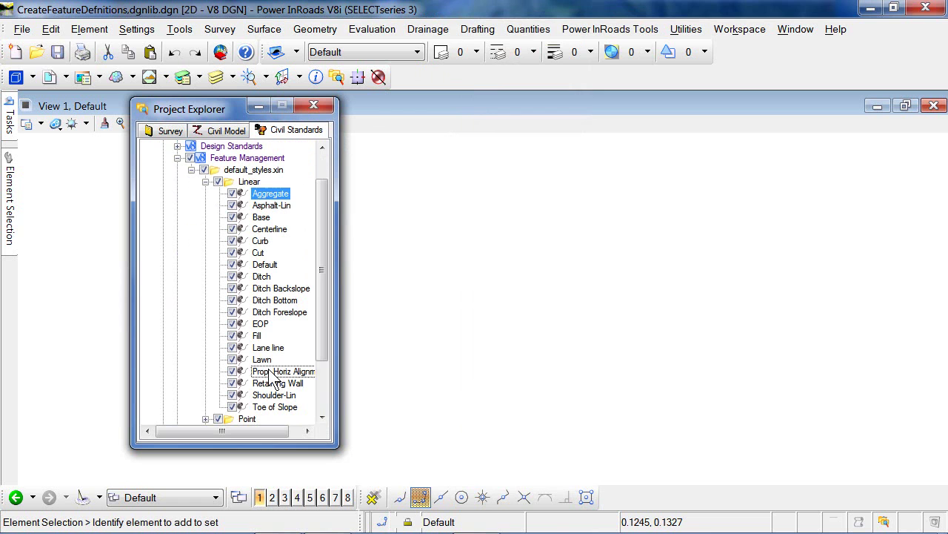
mouse_move(324, 303)
mouse_down()
mouse_move(324, 320)
mouse_move(323, 309)
mouse_up()
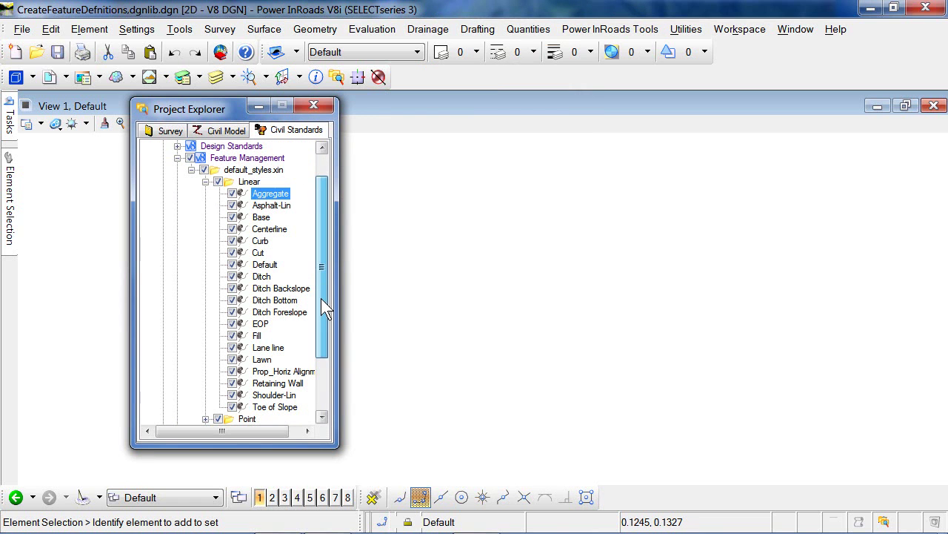
Step: Add a new category named 'Pavement Lines' under Linear
click(249, 183)
right_click(249, 183)
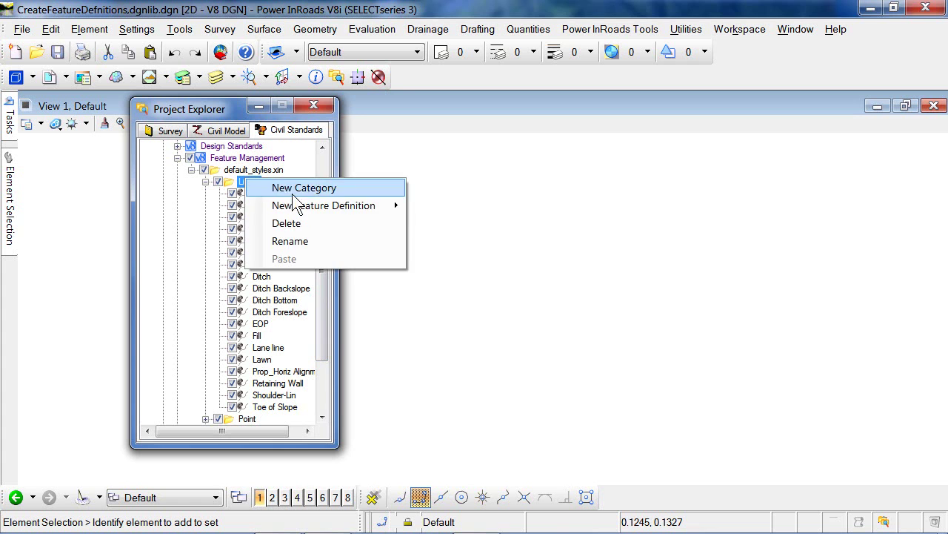
click(297, 190)
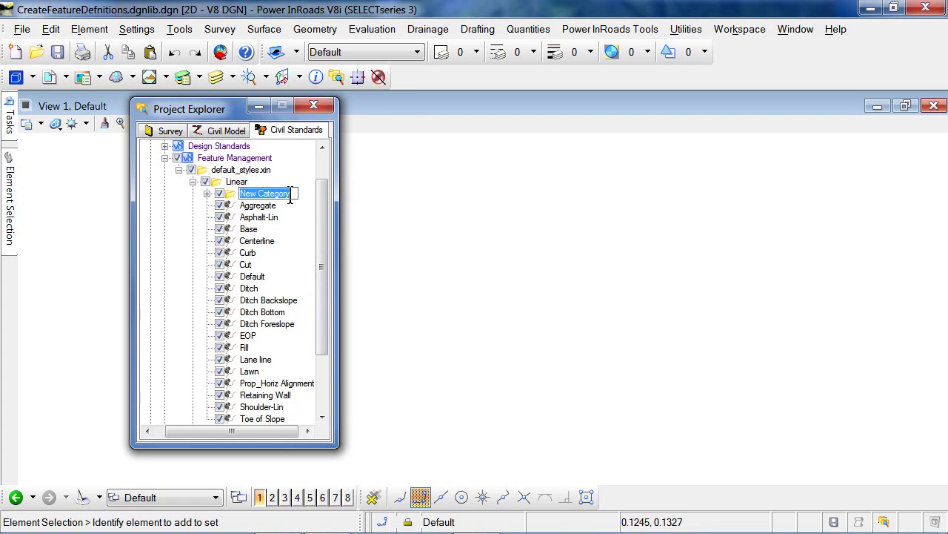
text(Pavem)
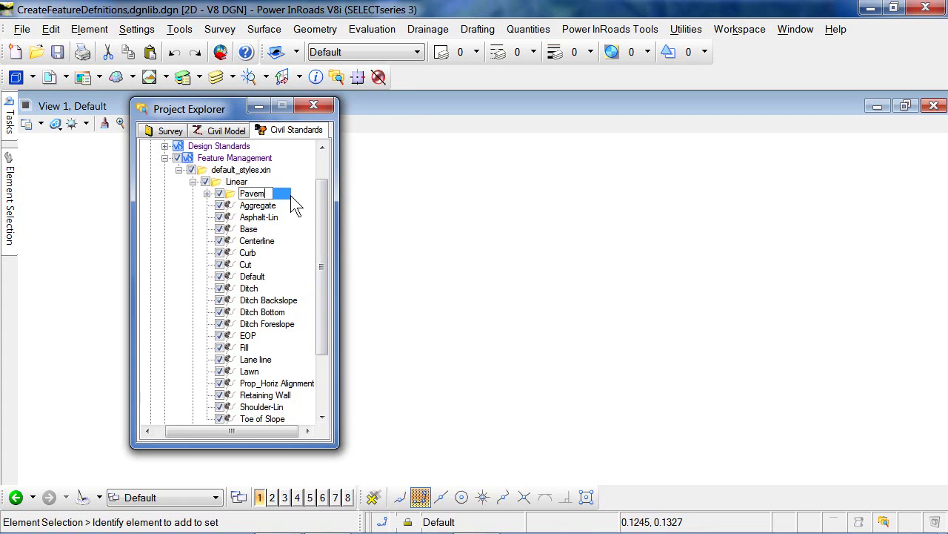
text(ent Lines)
key(Return)
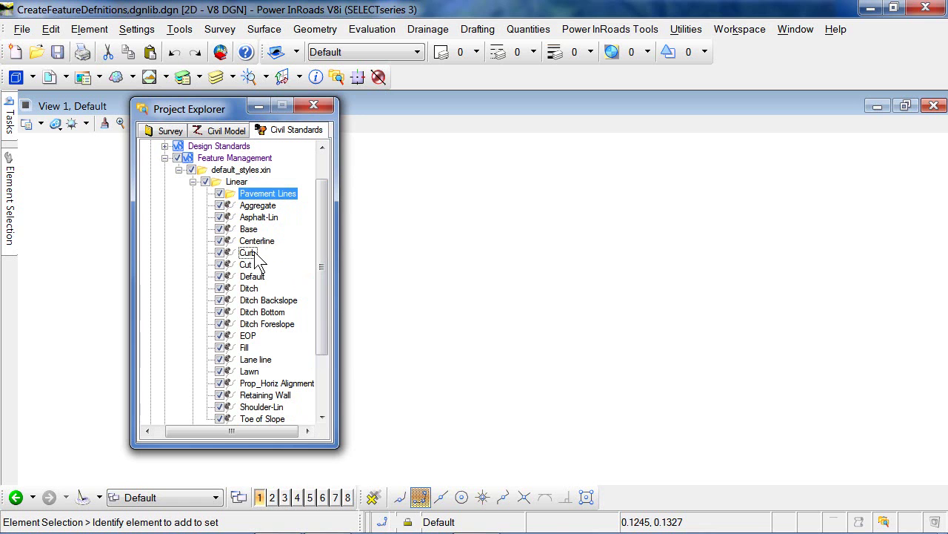
Step: Move the Curb definition into the Pavement Lines category
right_click(254, 253)
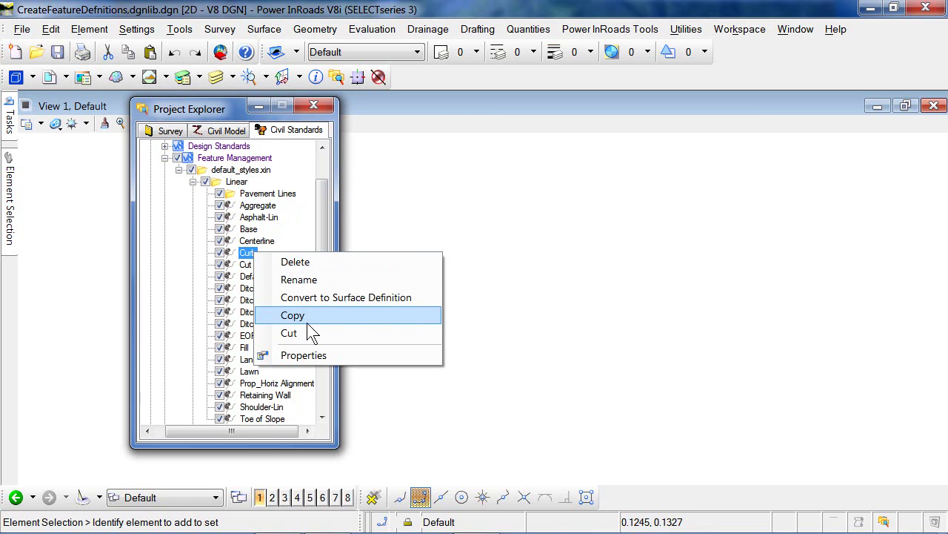
click(311, 333)
click(260, 195)
right_click(259, 196)
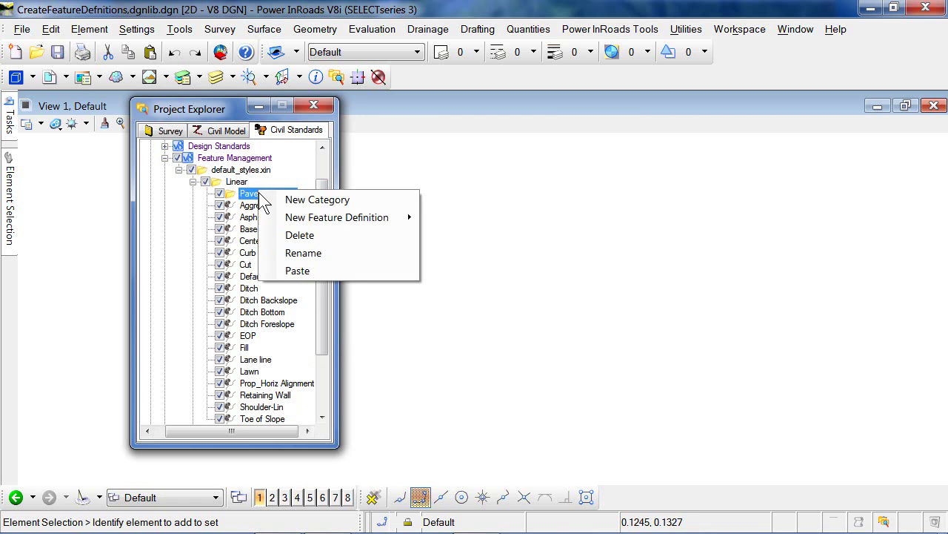
click(304, 268)
click(219, 193)
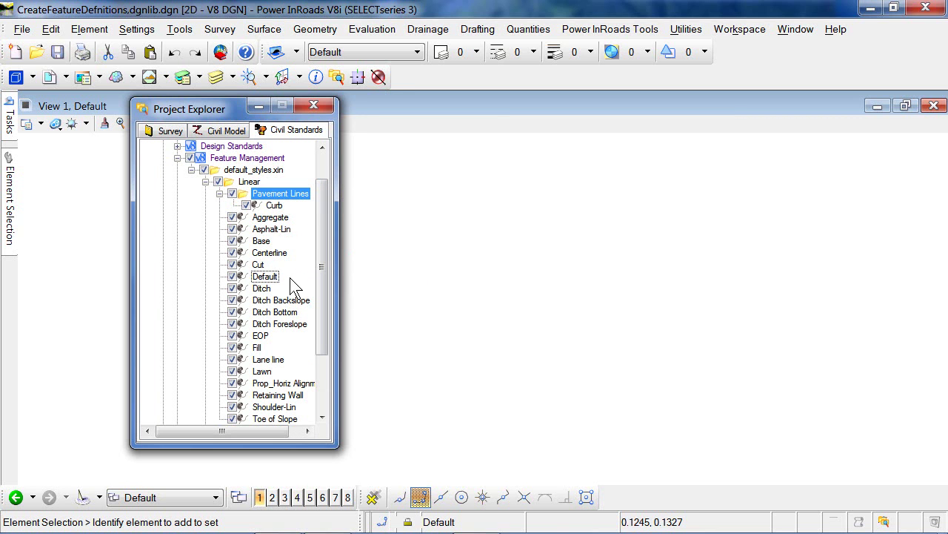
Step: Move the EOP definition into Pavement Lines, confirm both entries, and collapse Linear
click(267, 335)
right_click(269, 334)
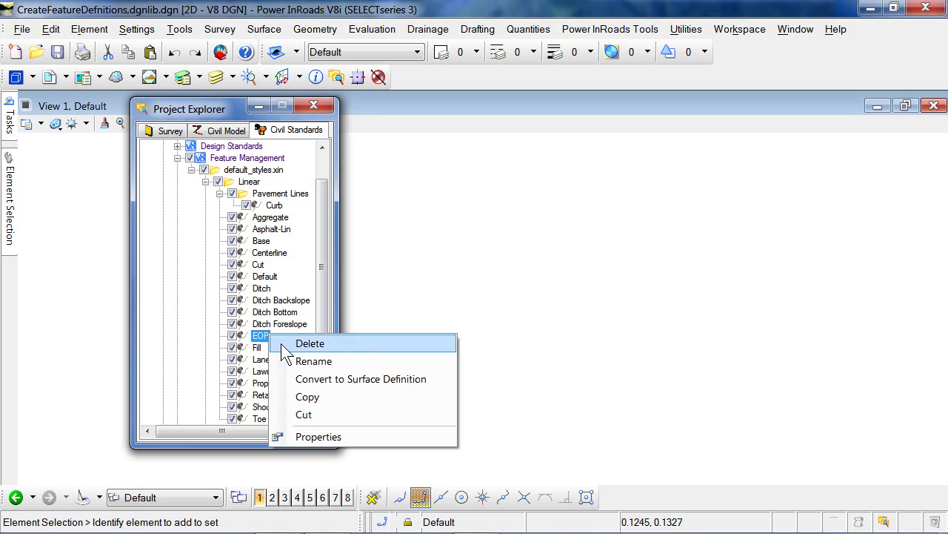
click(309, 408)
click(282, 194)
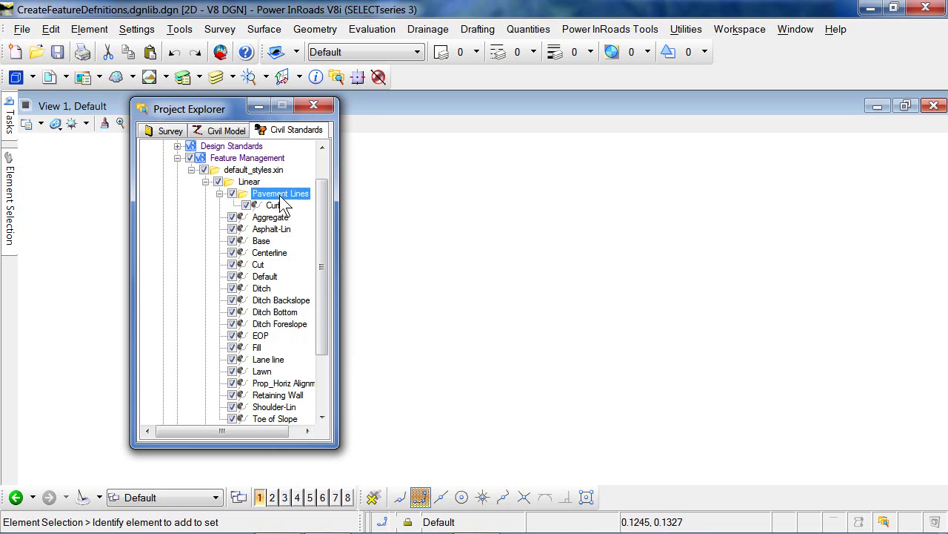
right_click(280, 195)
click(320, 276)
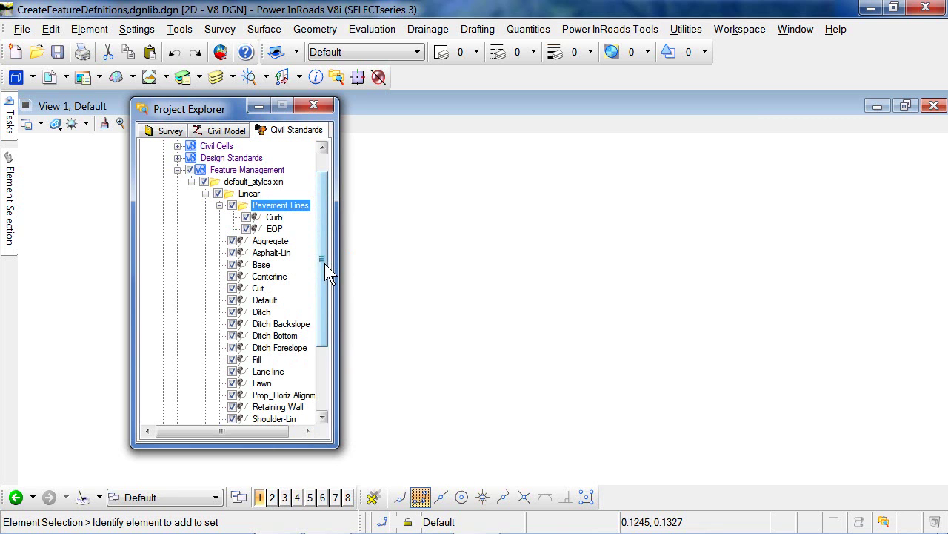
click(275, 220)
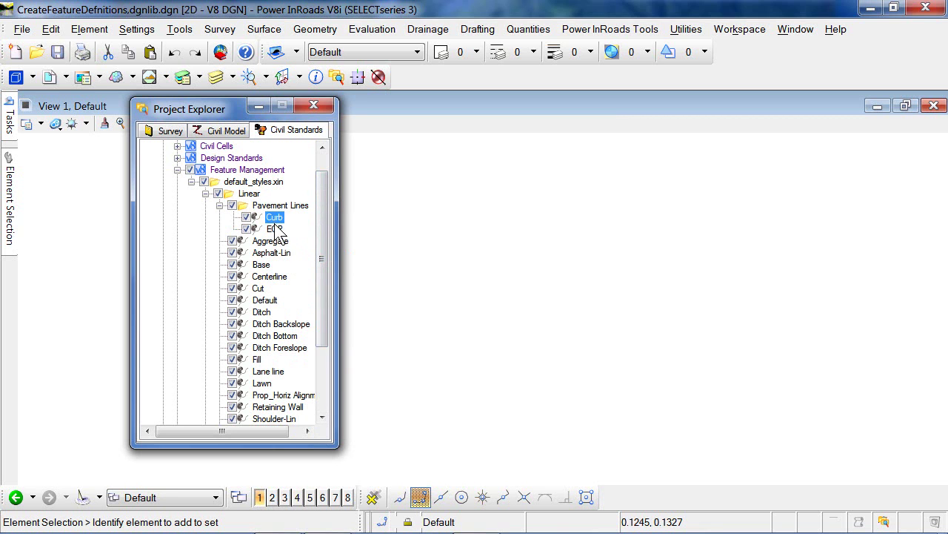
click(275, 229)
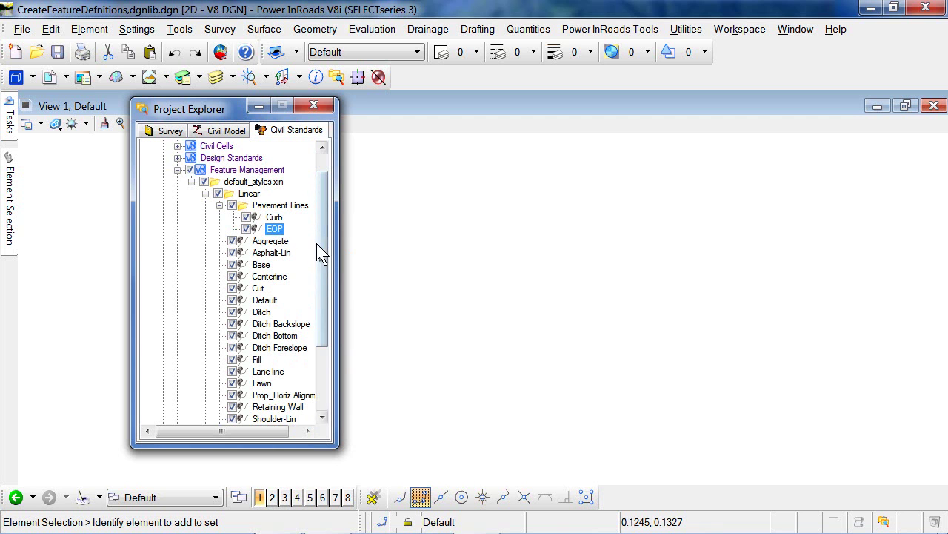
drag(324, 240, 325, 249)
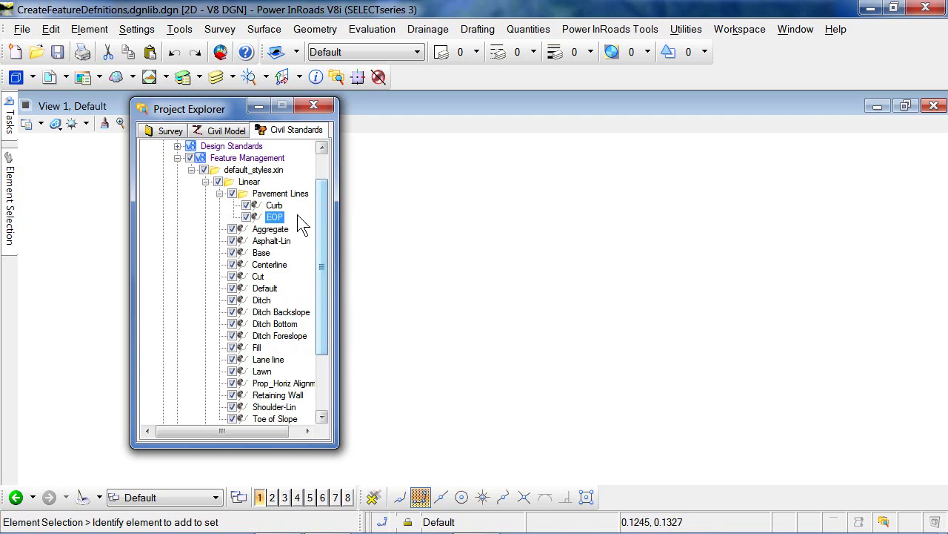
click(205, 181)
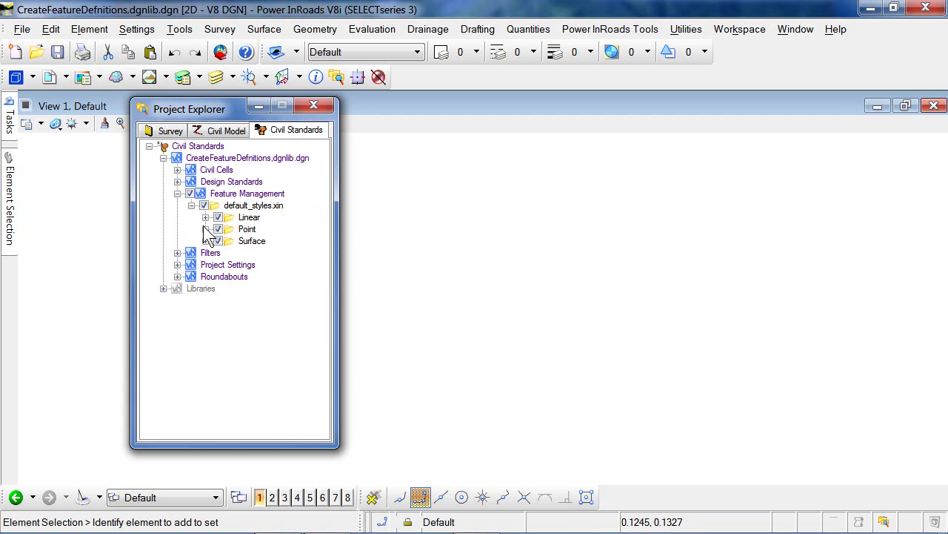
click(249, 220)
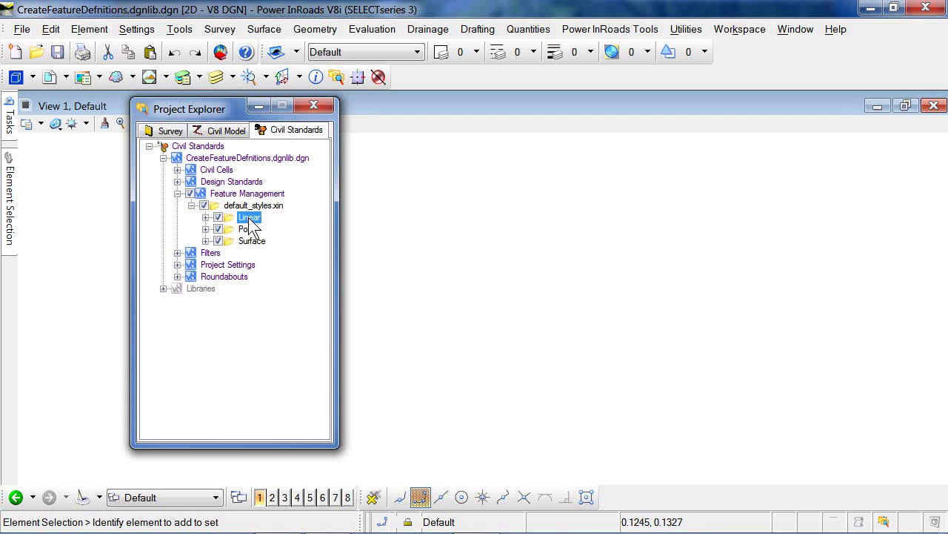
click(251, 228)
click(206, 218)
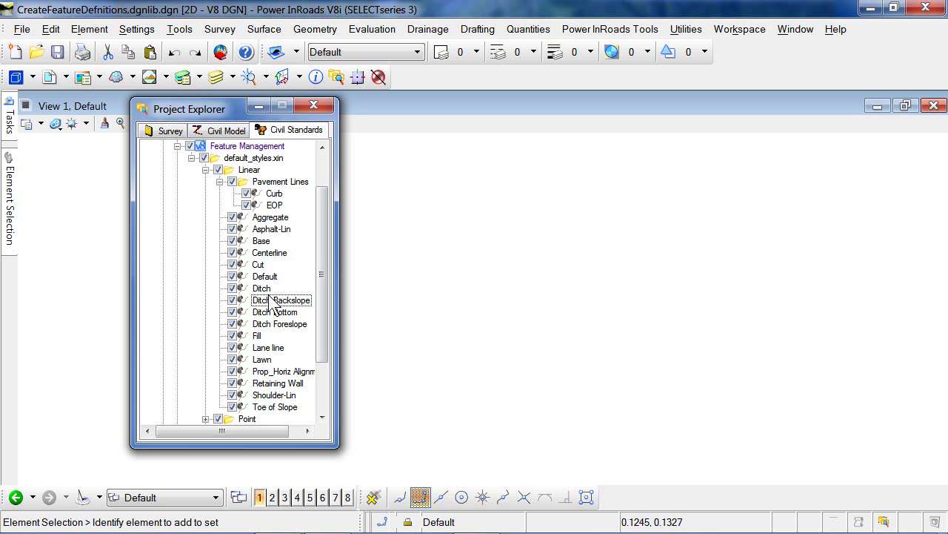
click(266, 255)
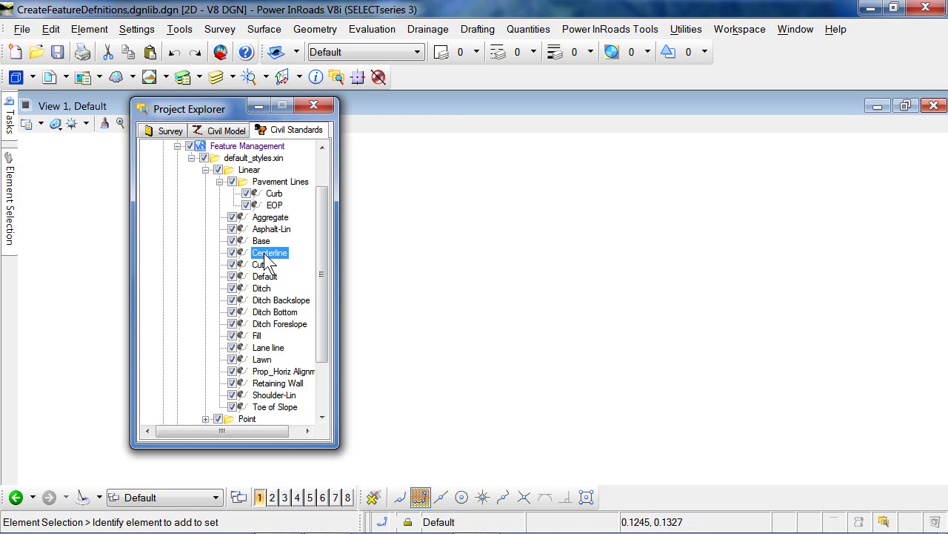
Step: Review the Point and Linear categories, selecting Centerline-Pnt and Centerline
click(205, 170)
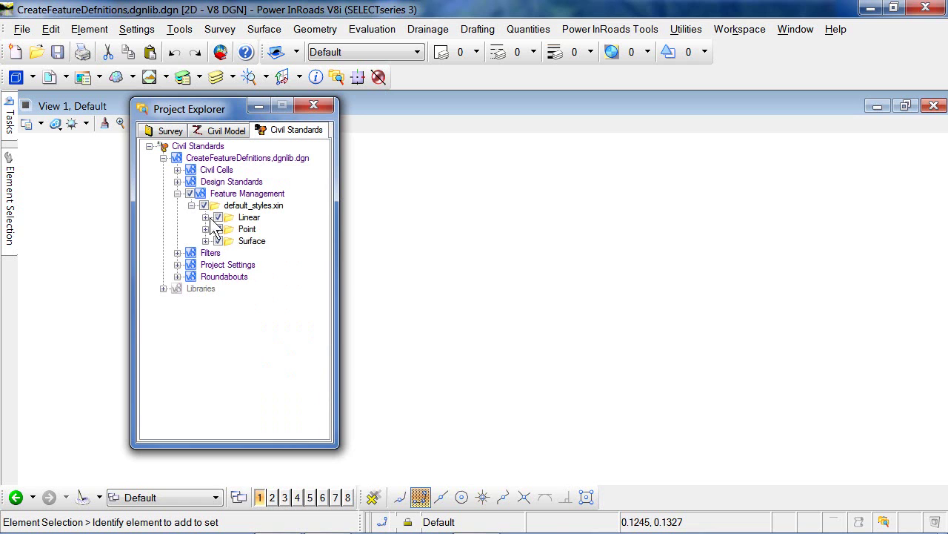
click(205, 229)
click(265, 242)
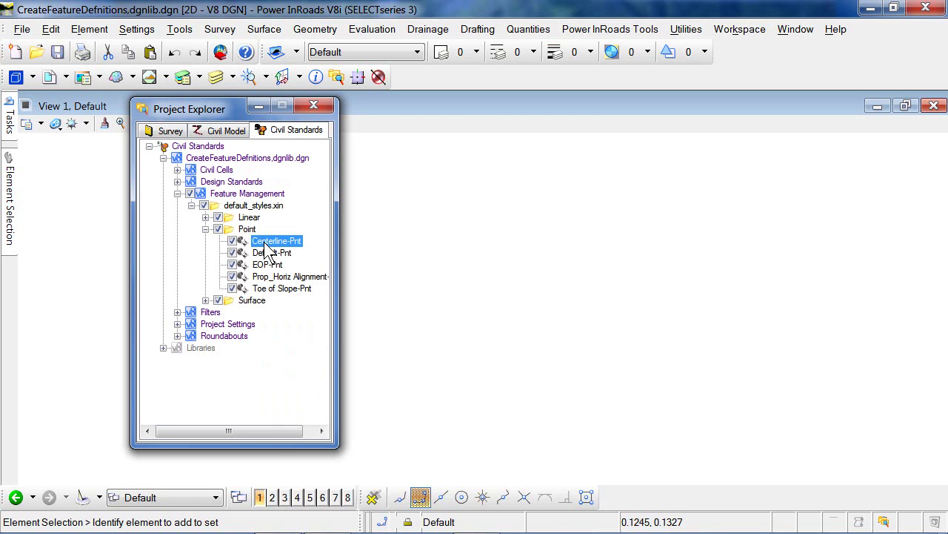
click(206, 217)
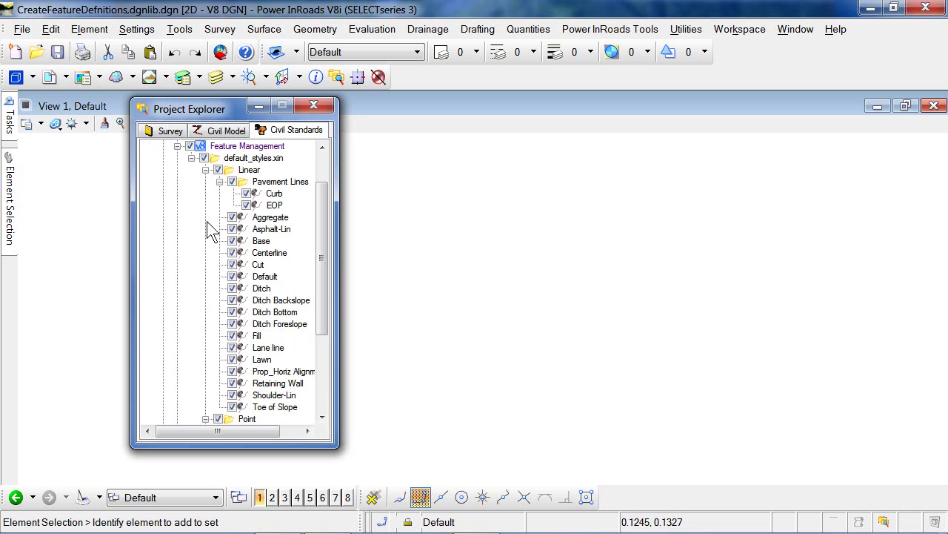
click(271, 255)
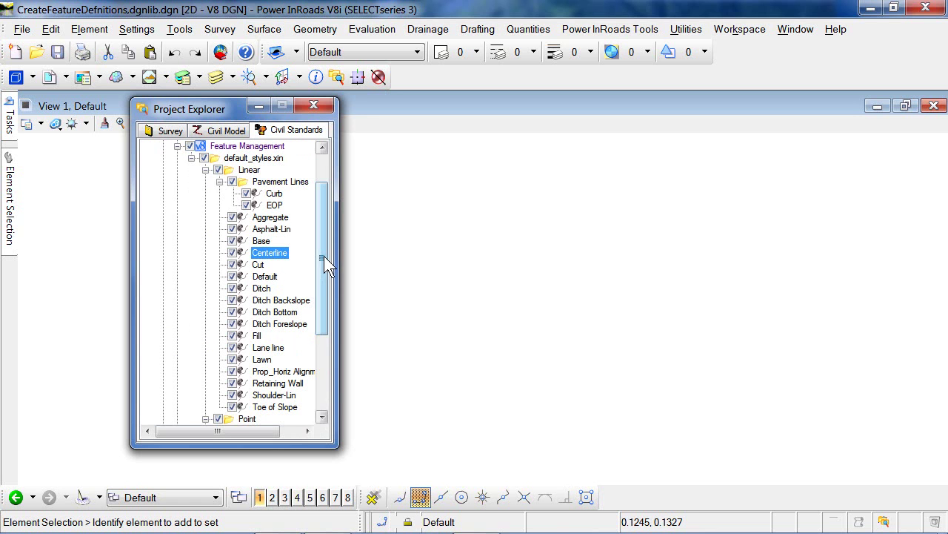
drag(323, 256, 315, 356)
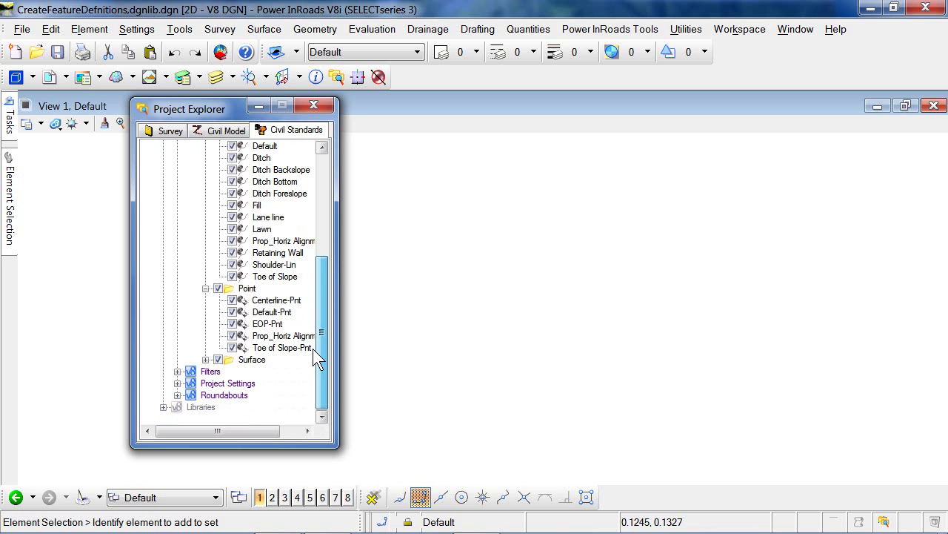
click(280, 303)
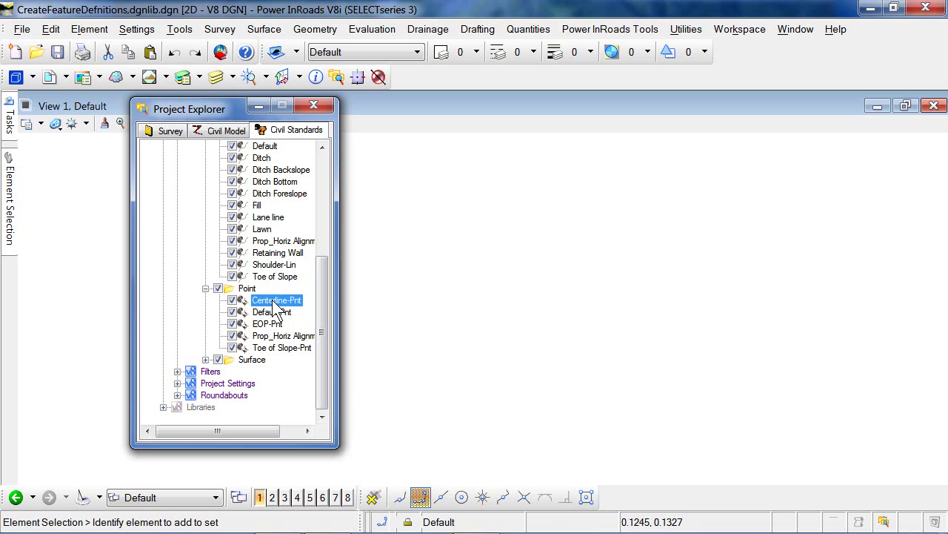
Step: Review the Surface category's Asphalt style, then collapse the Surface and Point categories
click(206, 361)
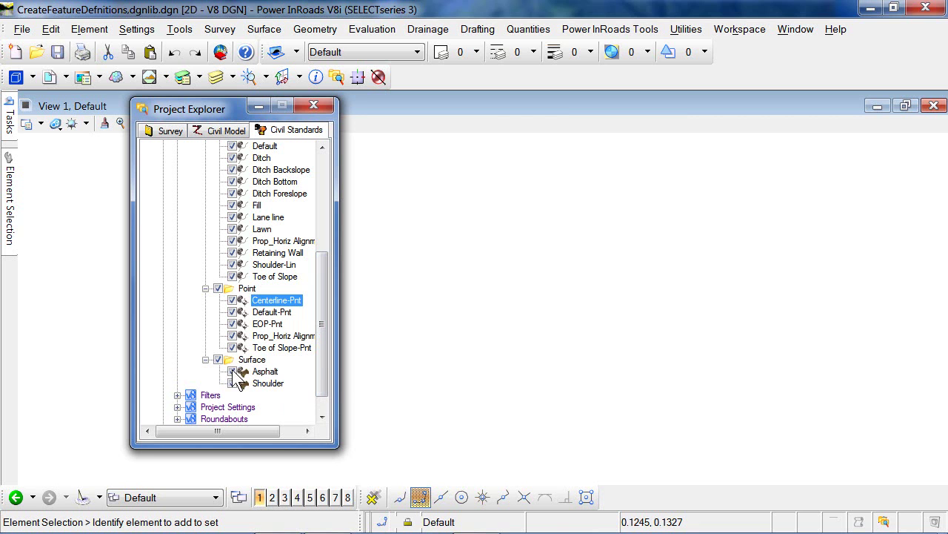
drag(320, 353, 321, 369)
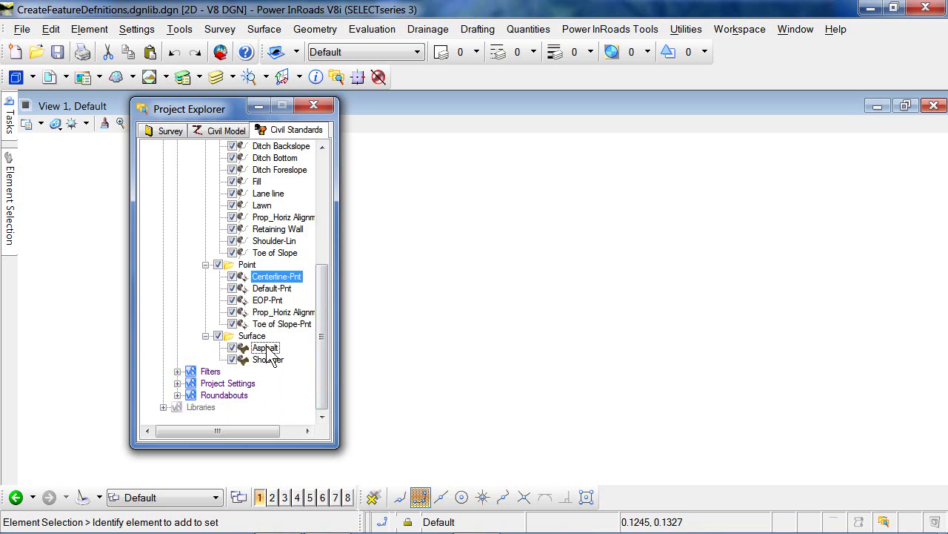
drag(319, 341, 322, 285)
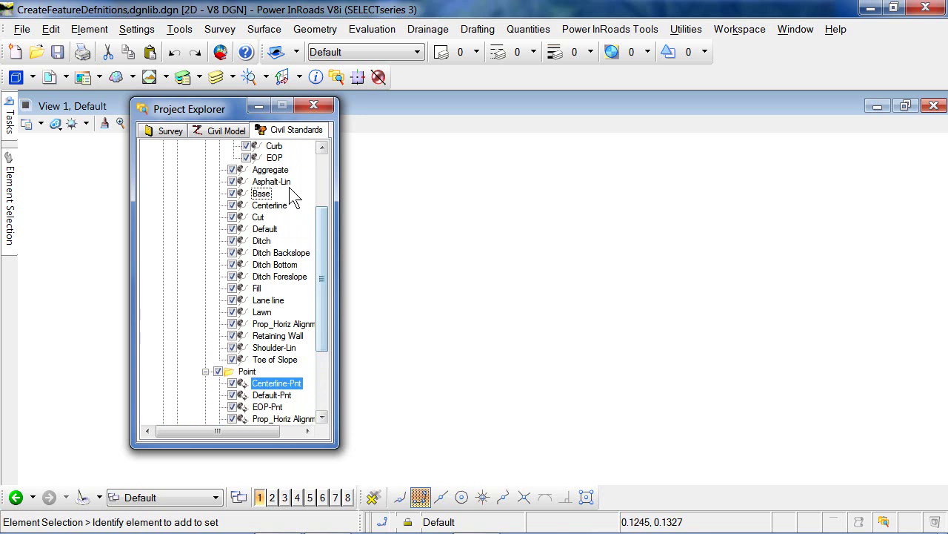
click(279, 182)
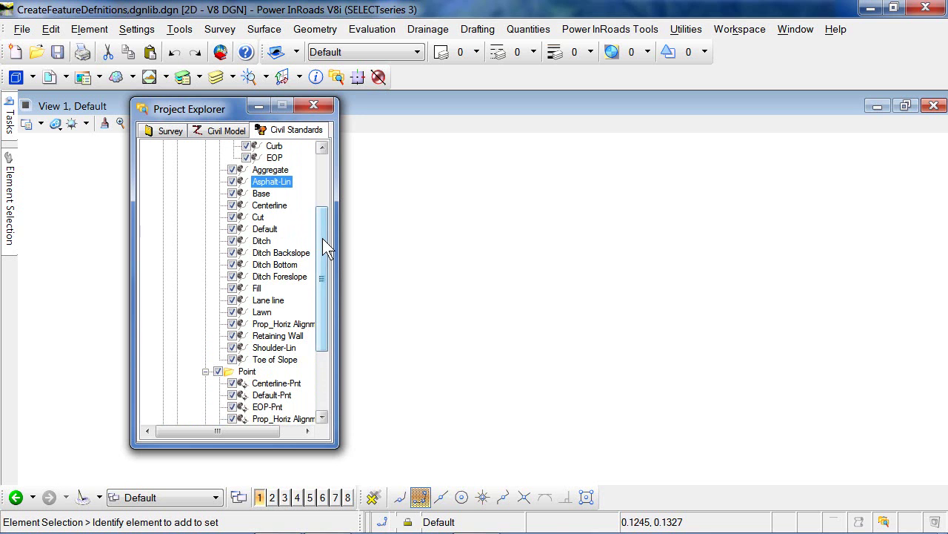
drag(322, 238, 330, 286)
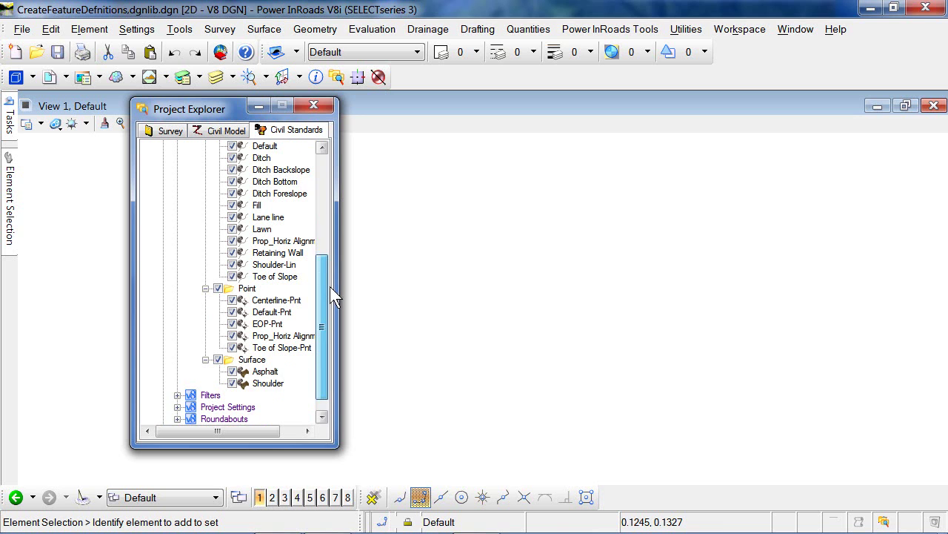
click(266, 372)
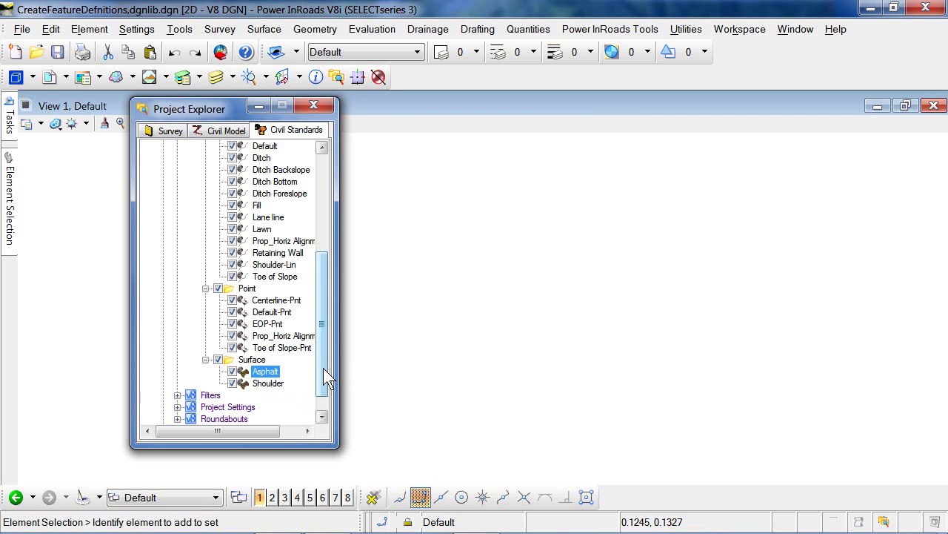
click(205, 359)
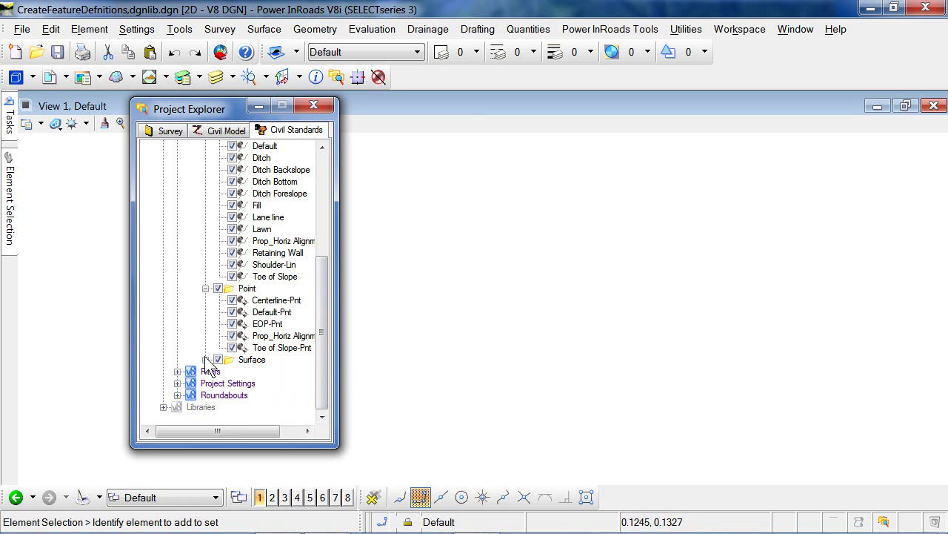
click(206, 288)
drag(320, 306, 323, 241)
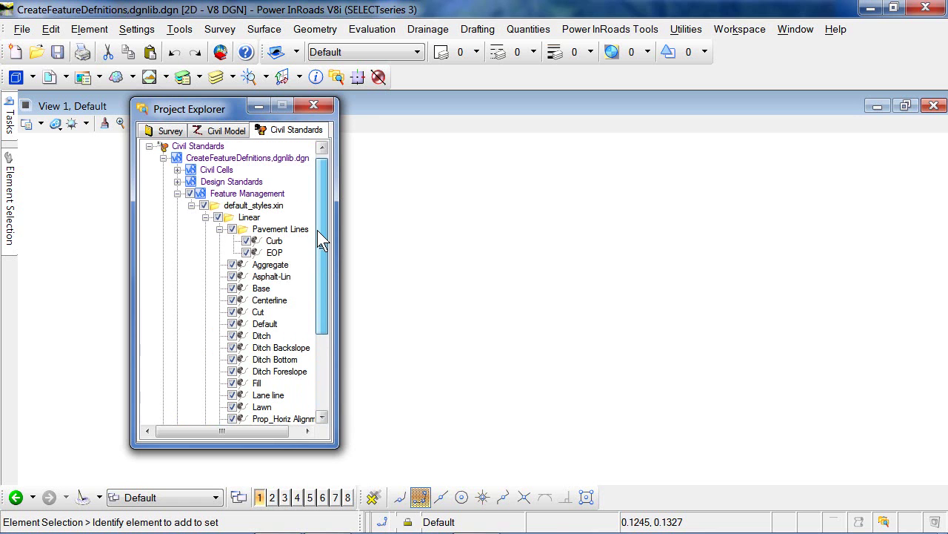
Step: Open Workspace > Configuration and select MS_DGNLIBLIST to view its DGN library paths
click(205, 217)
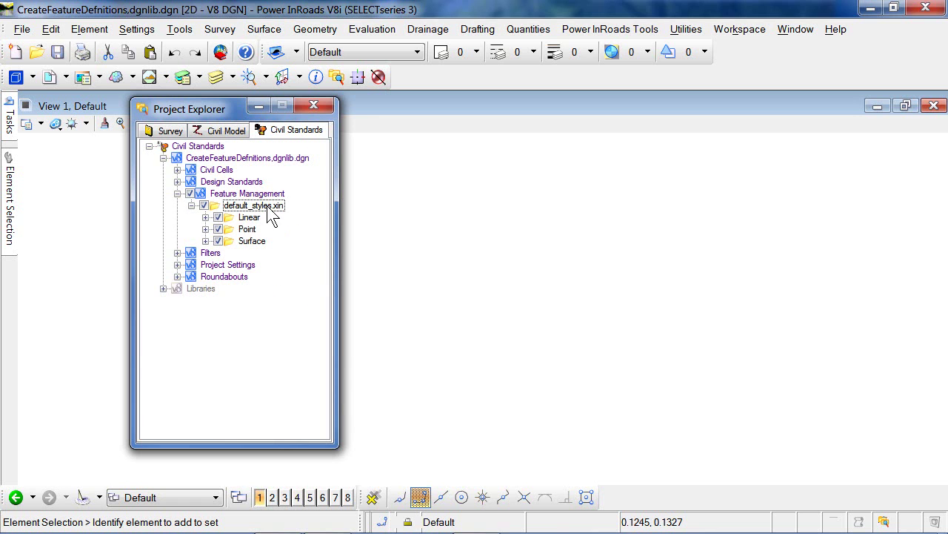
click(754, 30)
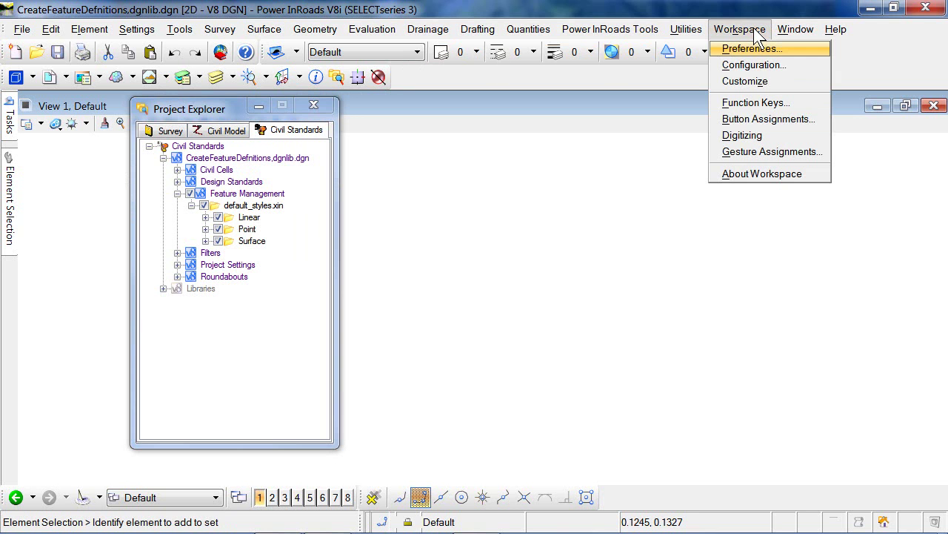
click(766, 68)
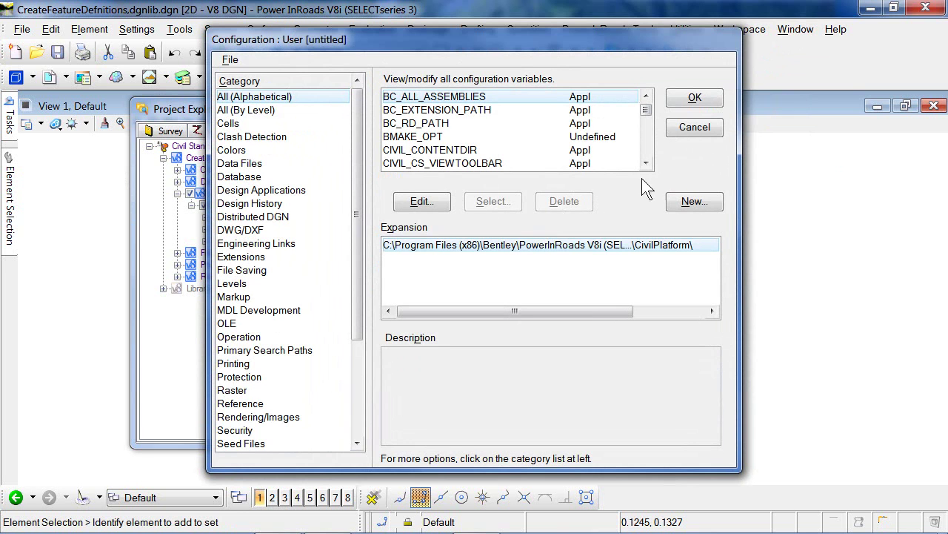
drag(652, 117, 652, 120)
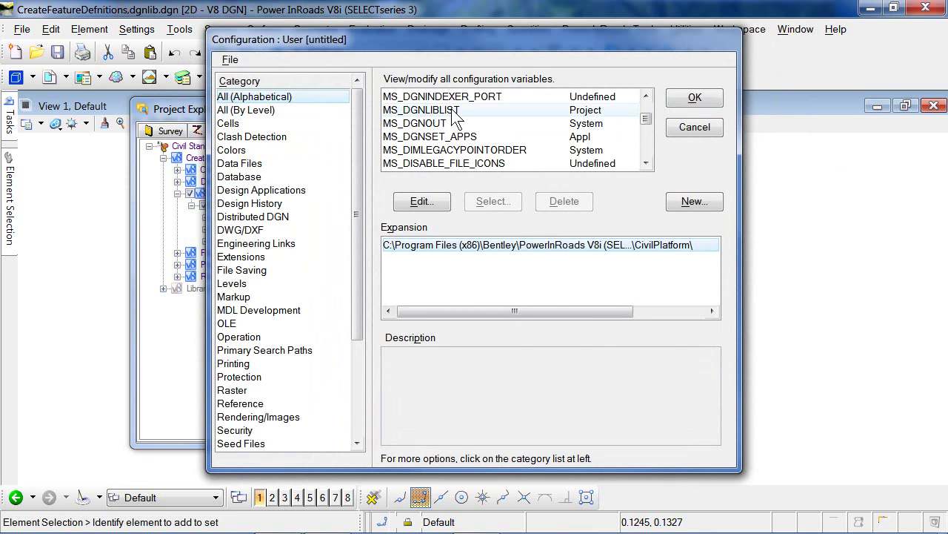
click(454, 111)
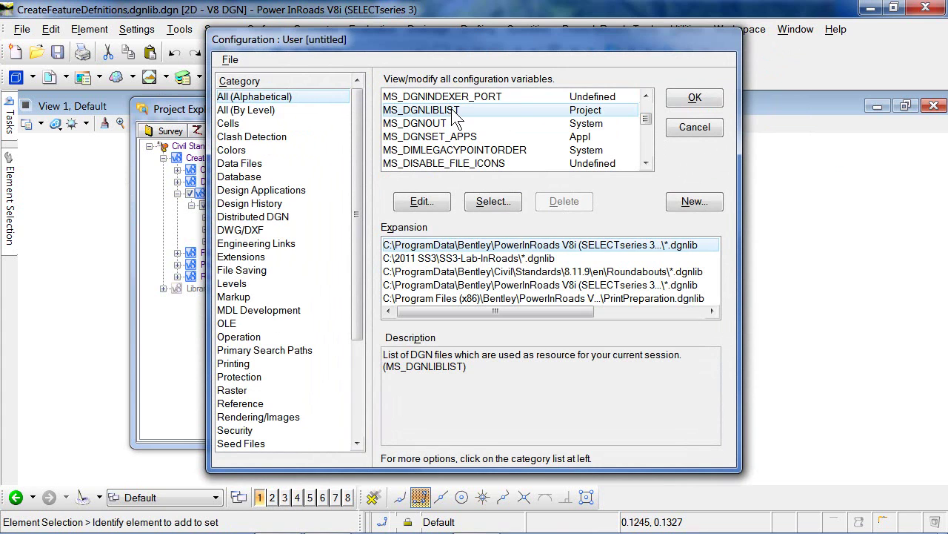